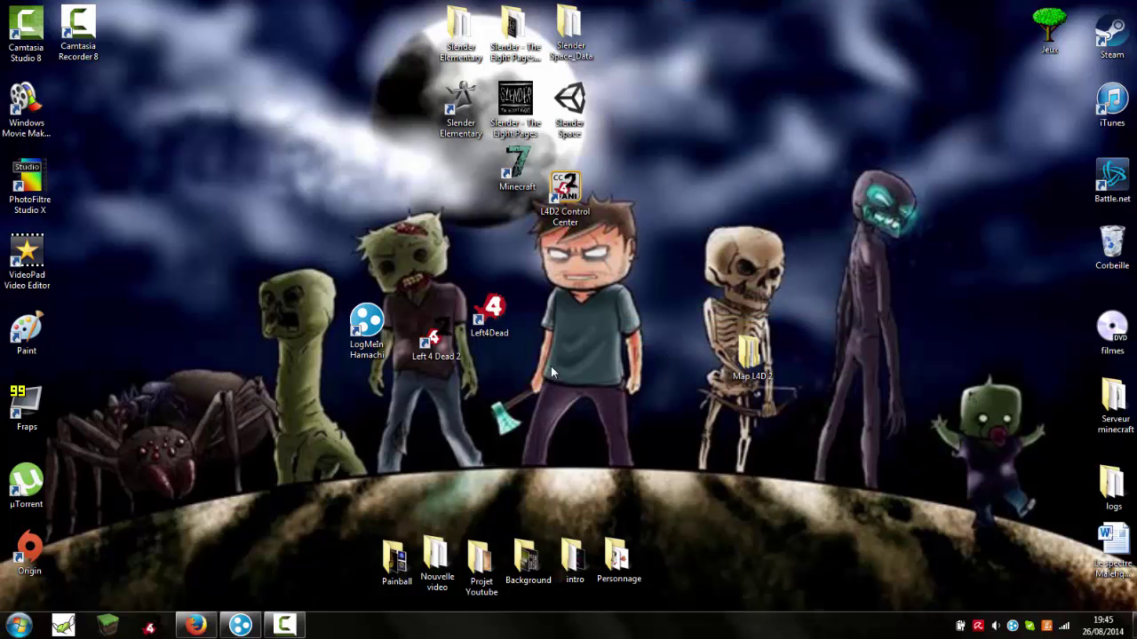
Move the Left4Dead shortcut up near Minecraft and shift Hamachi and Left 4 Dead 2 toward the centre
left_click_drag(499, 318, 510, 229)
left_click_drag(433, 342, 495, 390)
left_click_drag(357, 330, 435, 348)
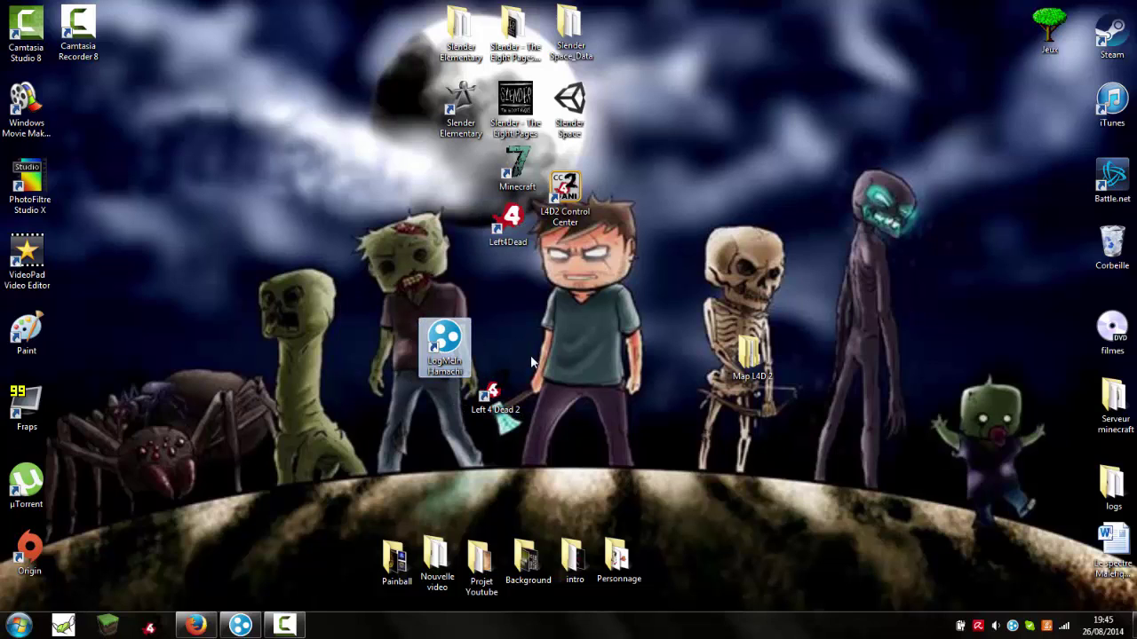
left_click(437, 194)
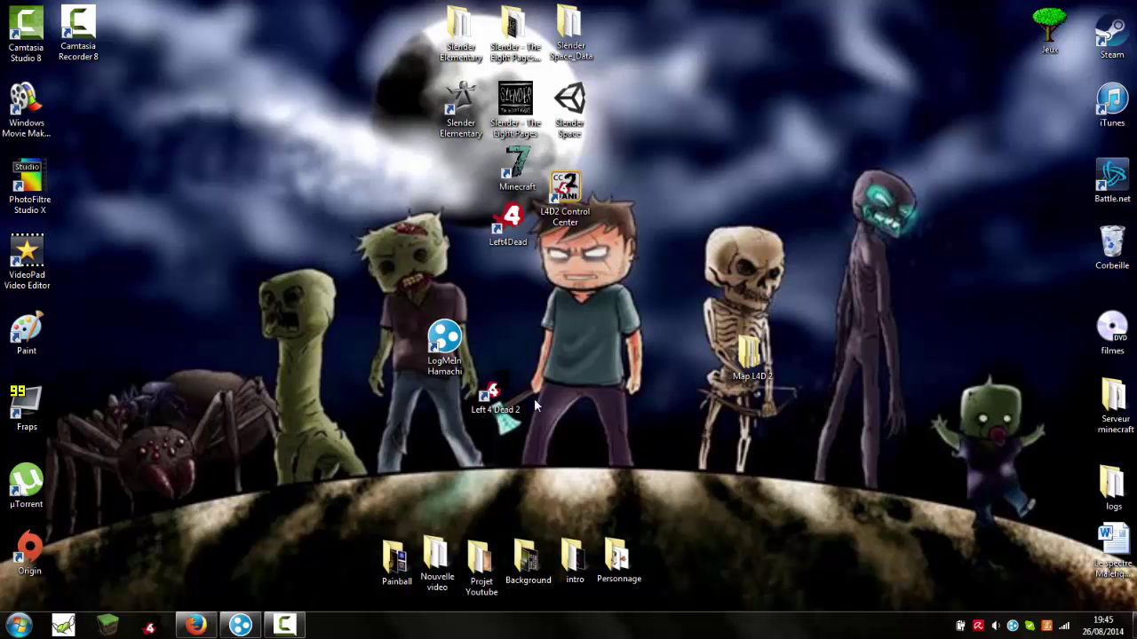
left_click_drag(439, 329, 537, 311)
left_click_drag(486, 402, 486, 409)
left_click(453, 328)
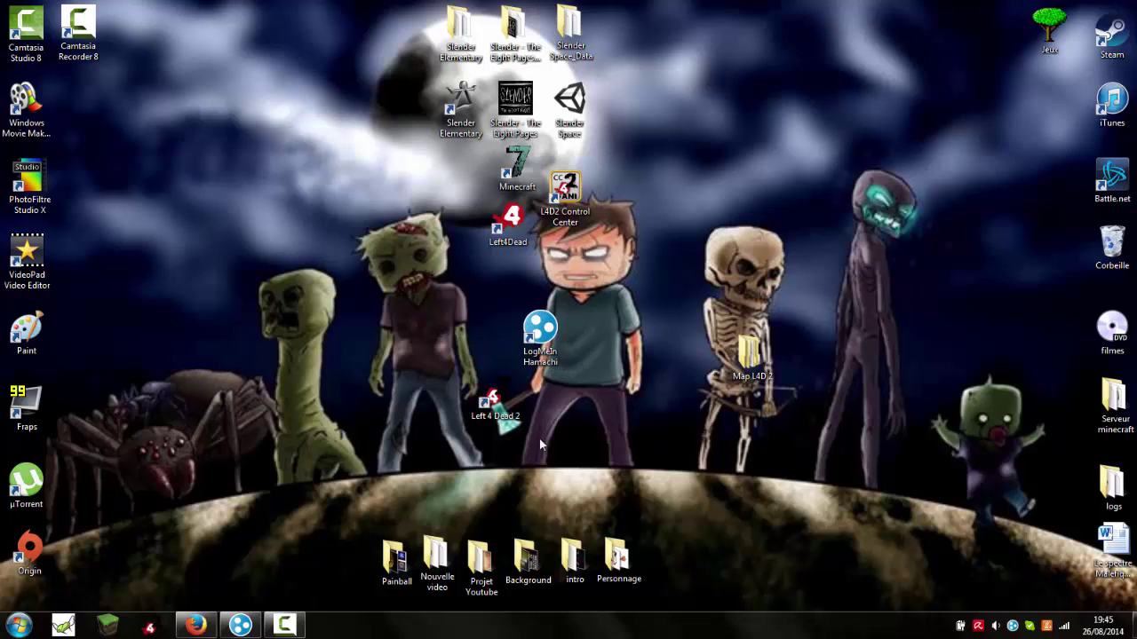
left_click_drag(559, 477, 519, 401)
left_click(456, 391)
left_click(583, 464)
left_click_drag(455, 431, 595, 451)
Fine-tune the Left 4 Dead 2 and LogMeIn Hamachi shortcut positions near the desktop centre
mouse_move(487, 400)
left_mouse_down()
mouse_move(479, 382)
mouse_move(503, 396)
mouse_move(482, 396)
left_mouse_up()
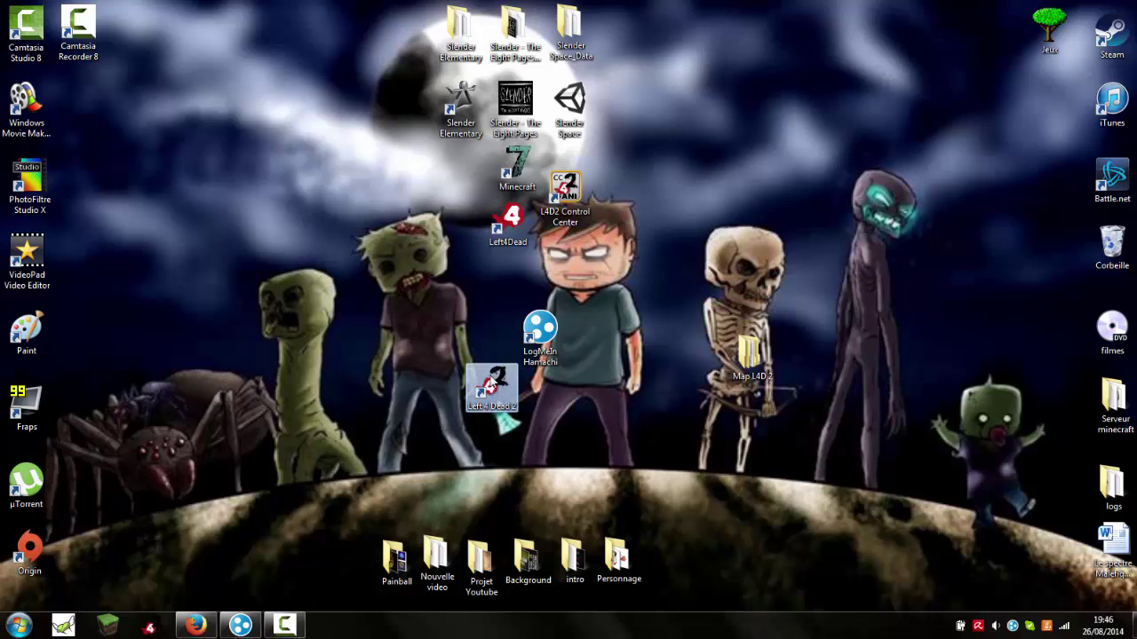
left_click(517, 277)
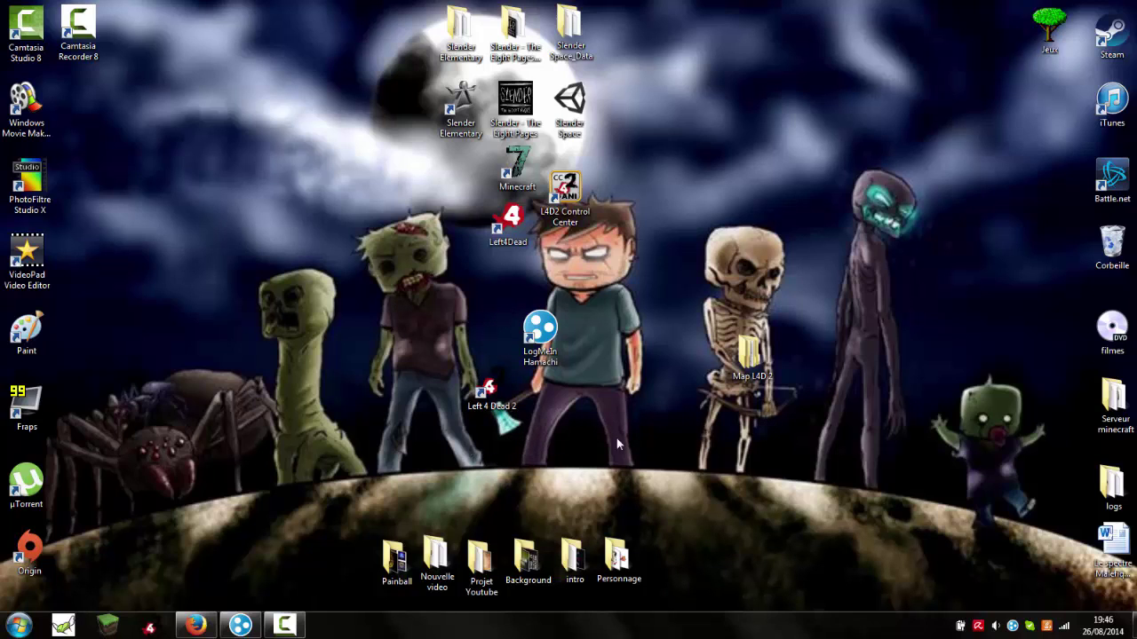
left_click_drag(586, 453, 810, 449)
left_click_drag(655, 2, 666, 413)
left_click_drag(185, 2, 362, 238)
left_click_drag(518, 353, 551, 355)
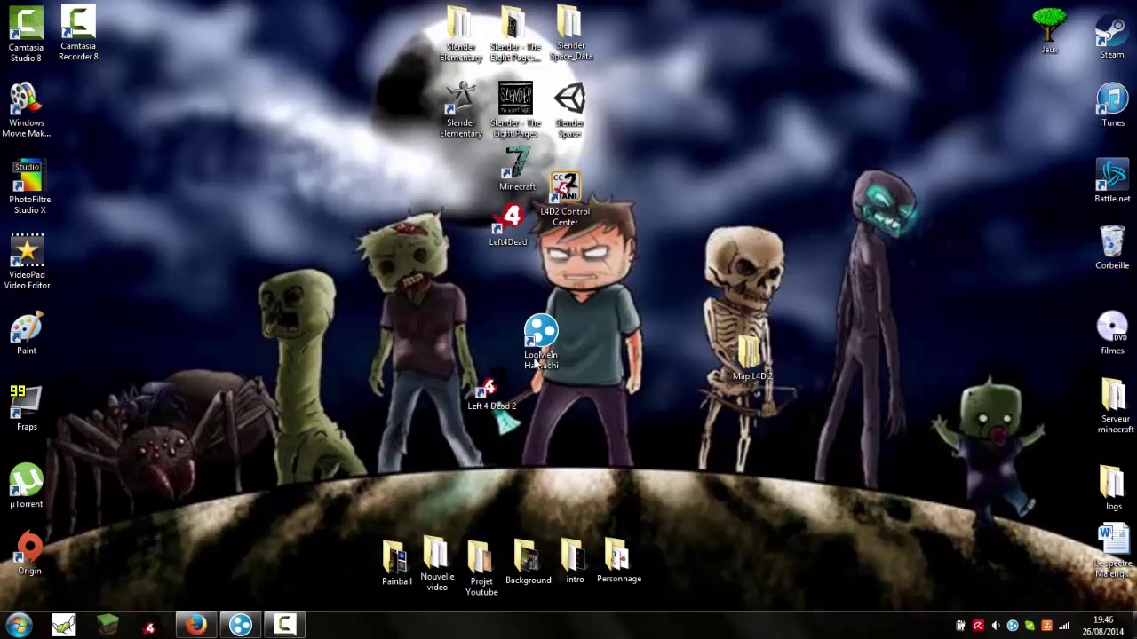
left_click_drag(535, 354, 527, 362)
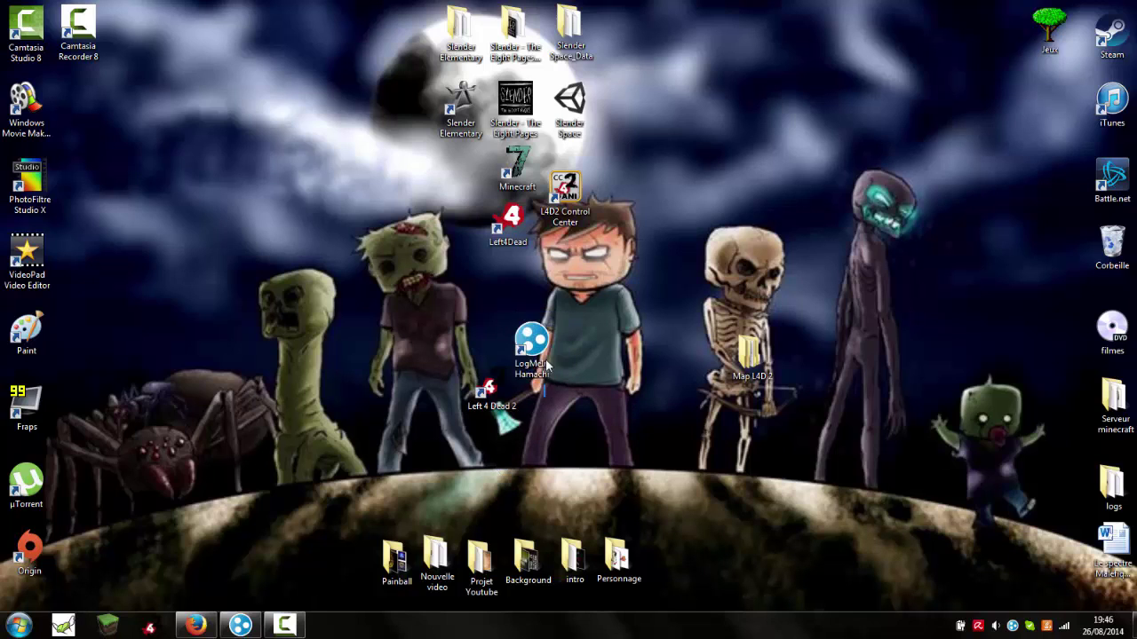
left_click(490, 391)
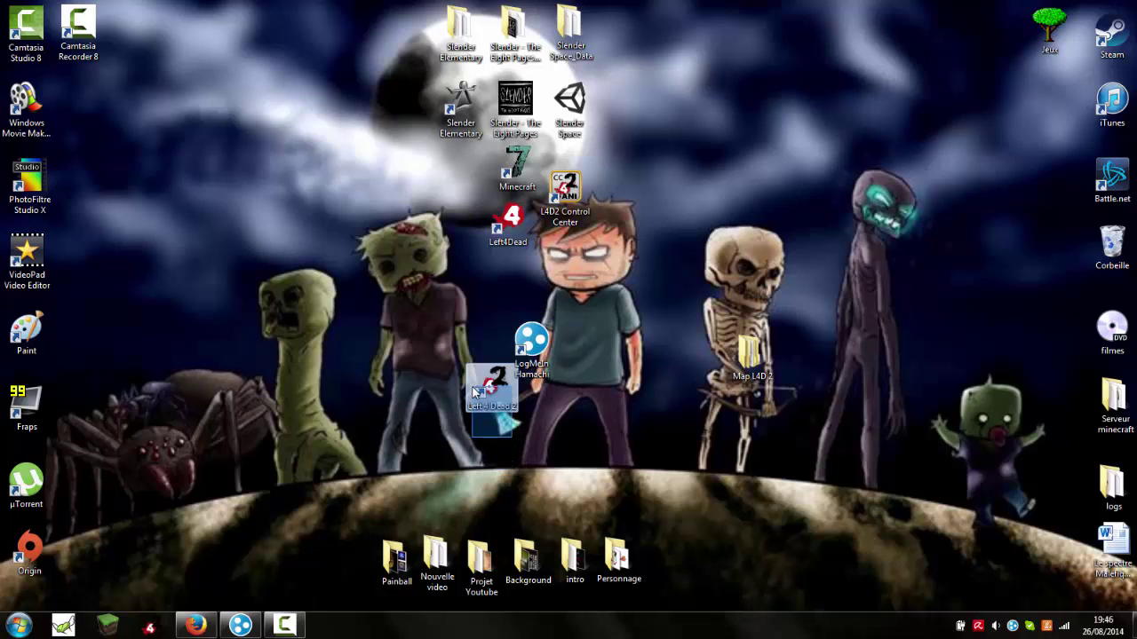
left_click(460, 398)
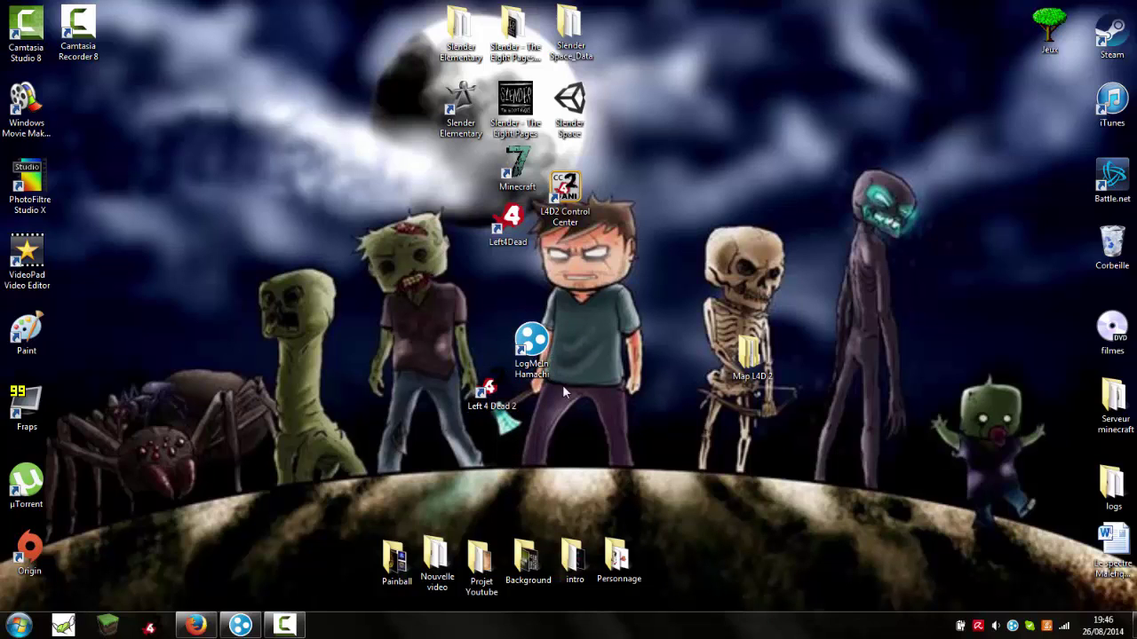
left_click_drag(607, 335, 581, 346)
Open the Left 4 Dead 2 game folder from the shortcut's file location and minimize it
right_click(485, 377)
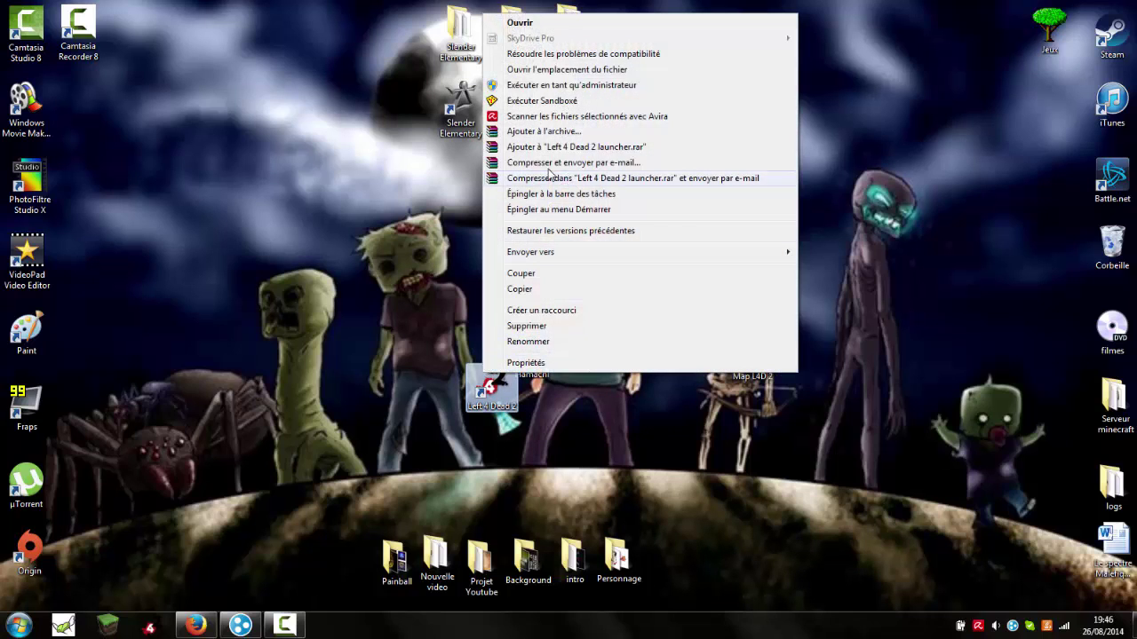
left_click(533, 85)
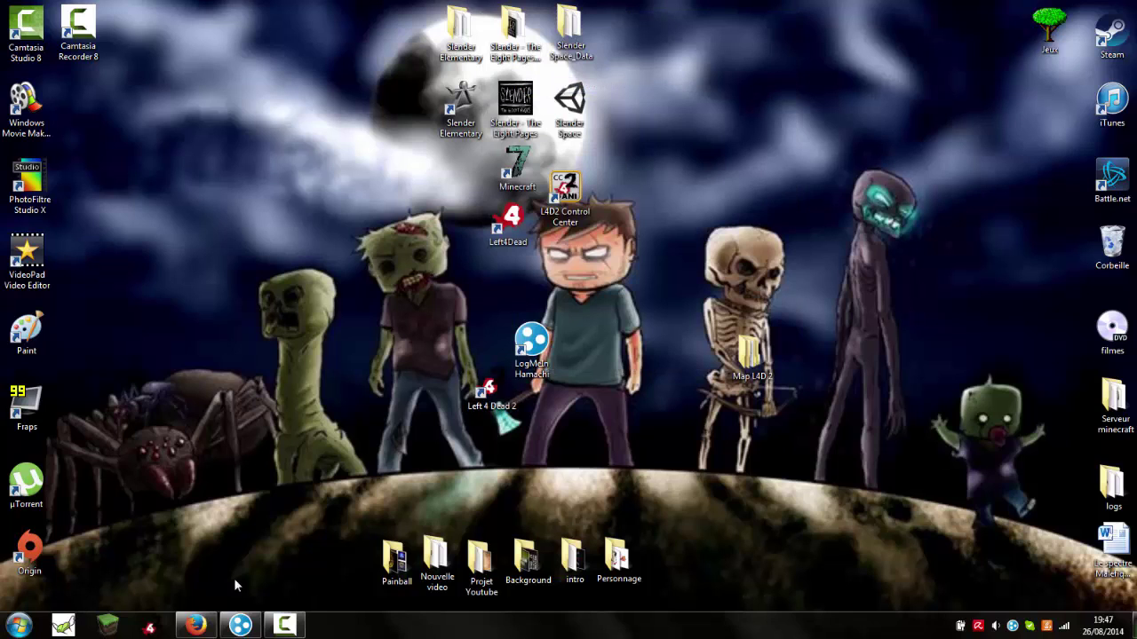
right_click(486, 393)
left_click(569, 90)
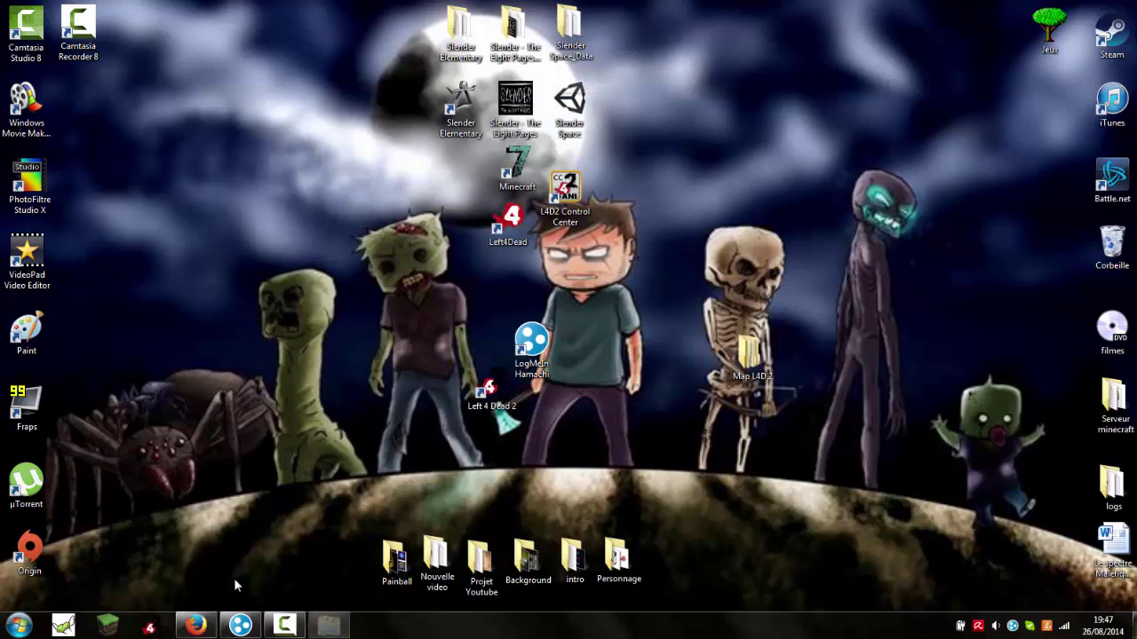
key("super+Down")
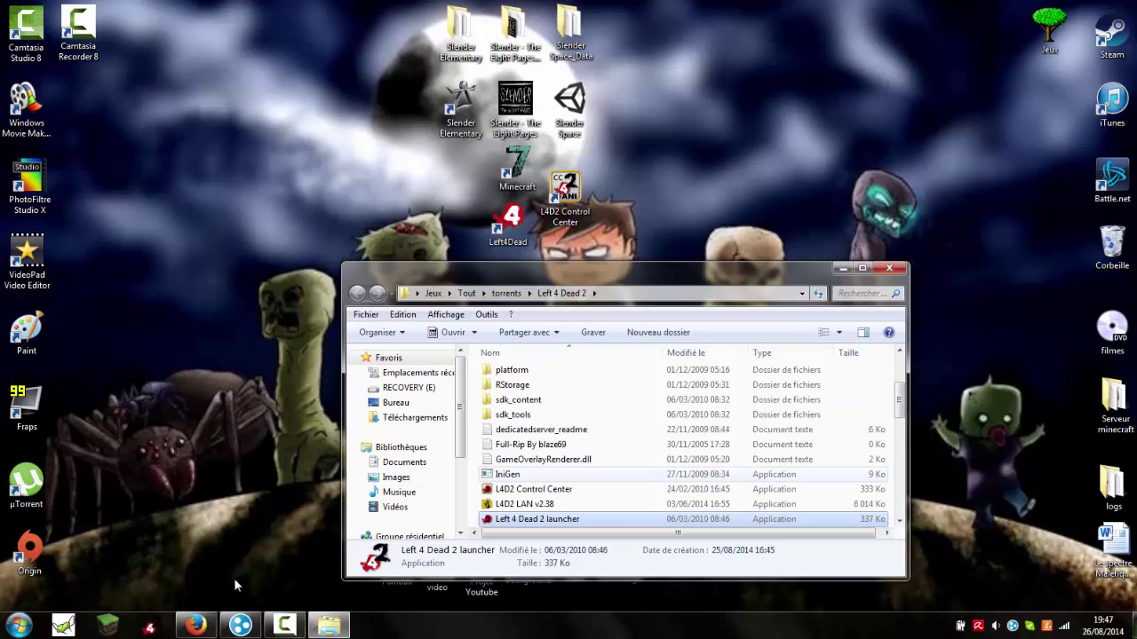
Drag L4D2 LAN v2.38 onto the desktop beside Hamachi, dismissing the game's crash notice
left_click_drag(524, 489, 328, 107)
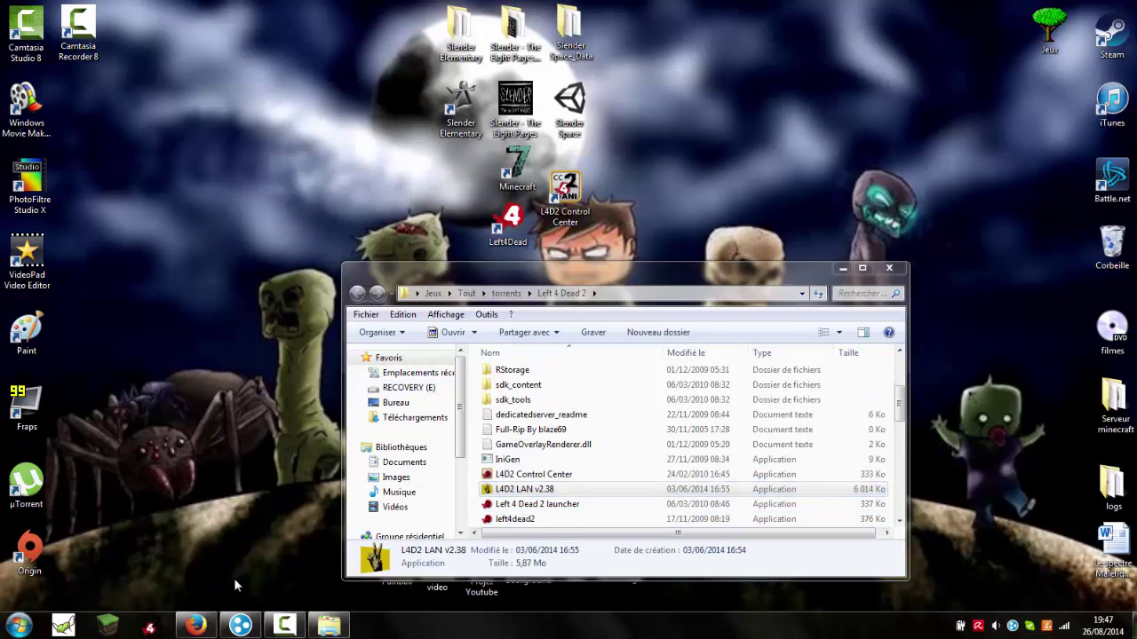
key("Return")
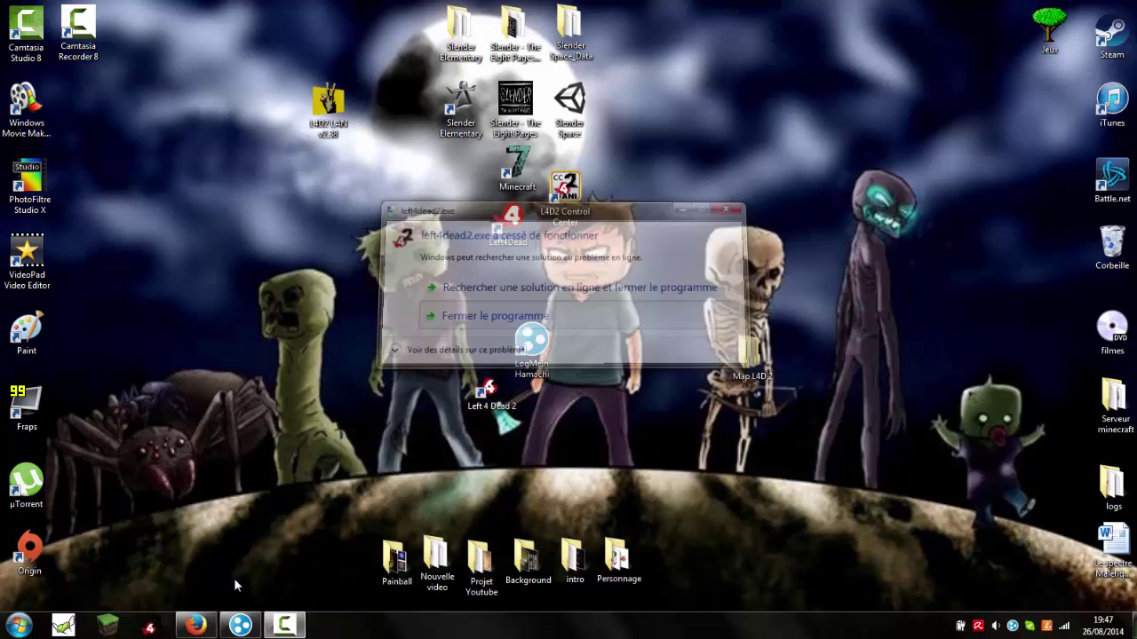
left_click_drag(449, 340, 440, 342)
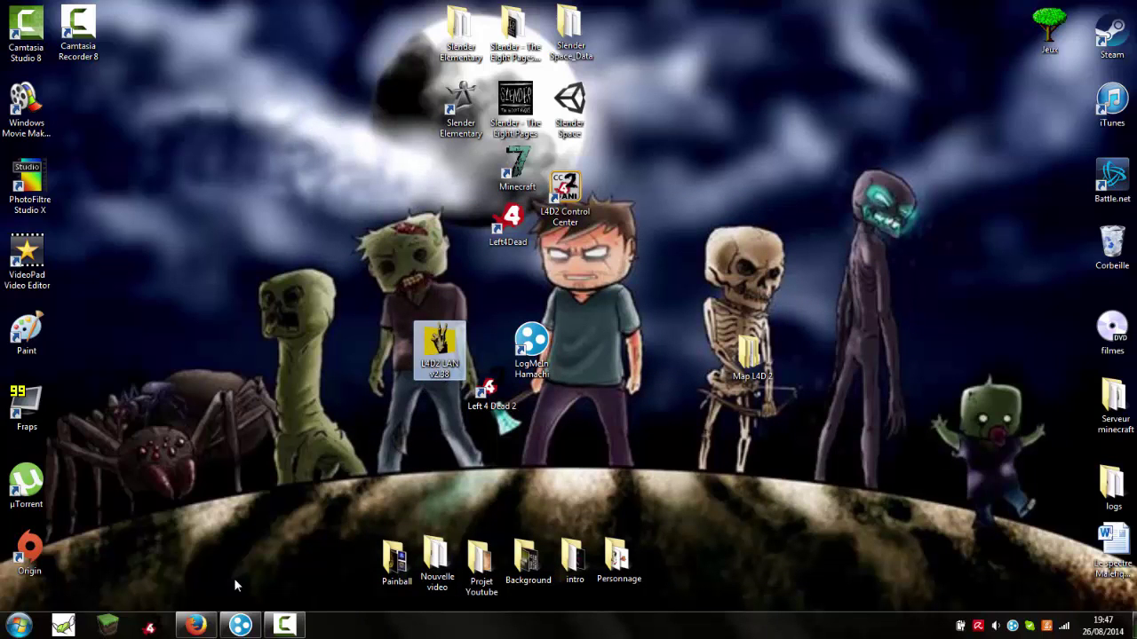
mouse_move(362, 249)
left_mouse_down()
mouse_move(466, 401)
mouse_move(475, 373)
mouse_move(443, 298)
left_mouse_up()
left_click_drag(492, 390, 486, 399)
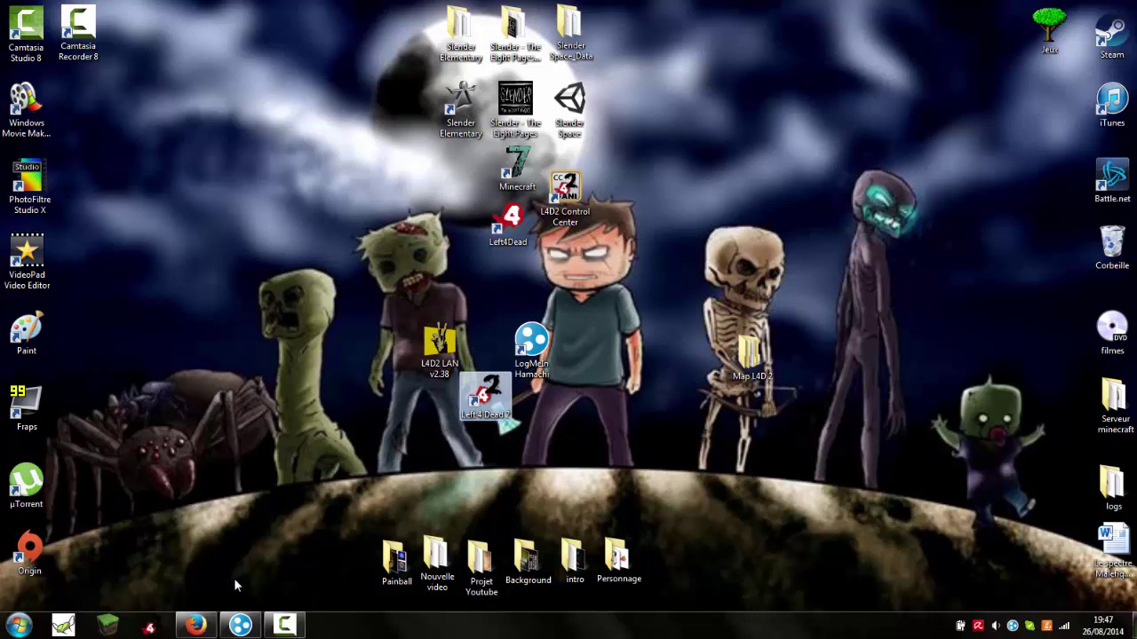
left_click_drag(439, 344, 449, 338)
left_click(532, 344)
Launch Hamachi and create network Kyris150 with its password entered and confirmed
double_click(532, 346)
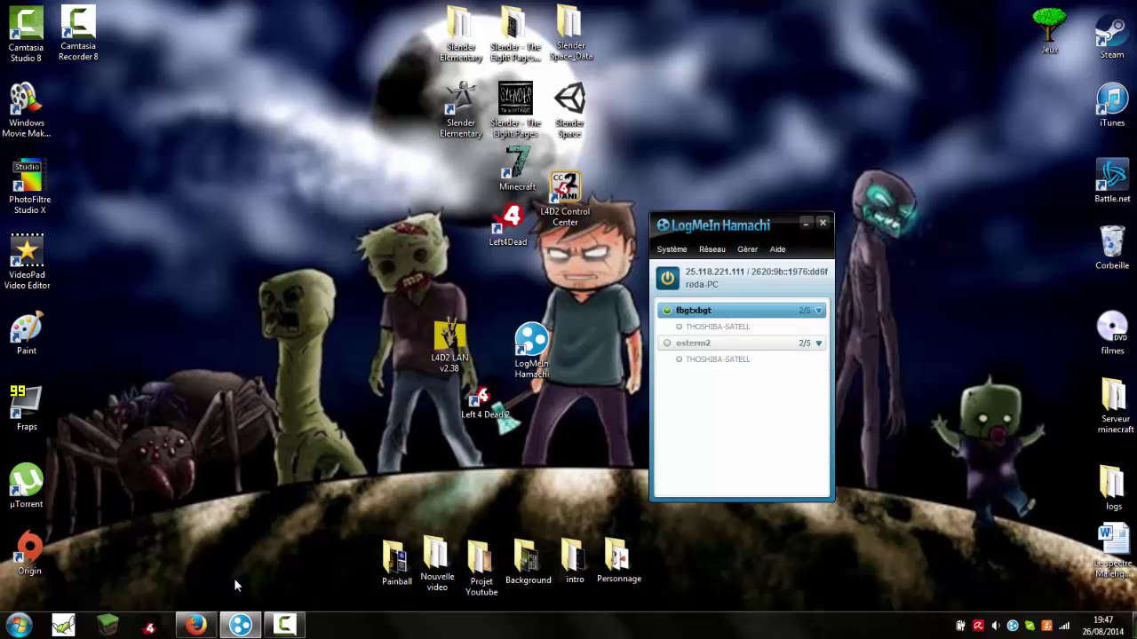
left_click(711, 249)
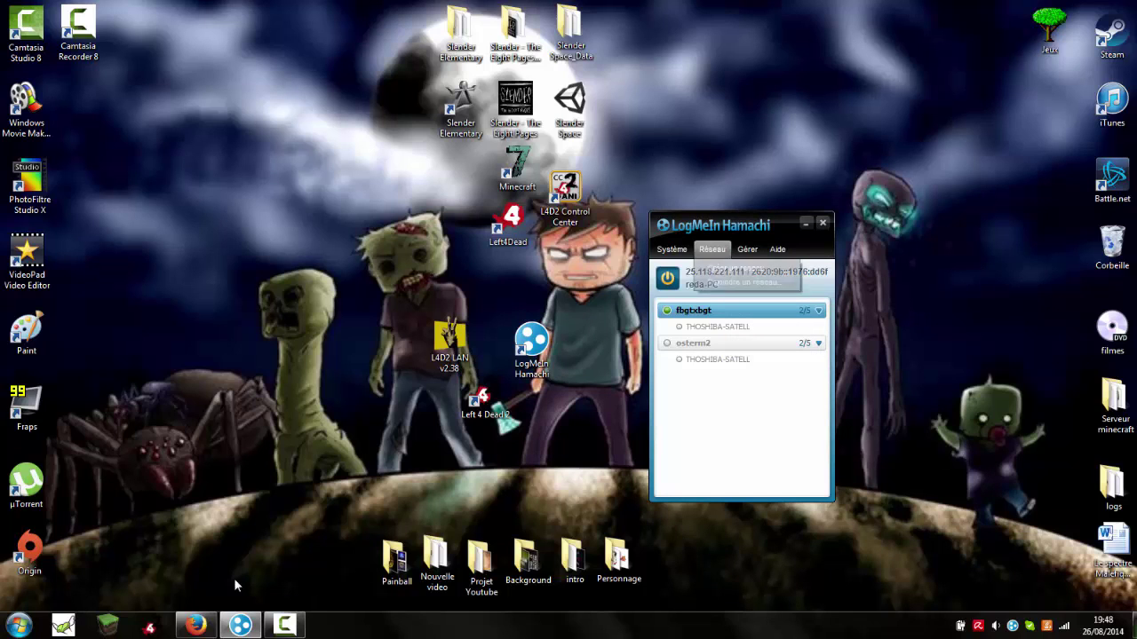
left_click(737, 261)
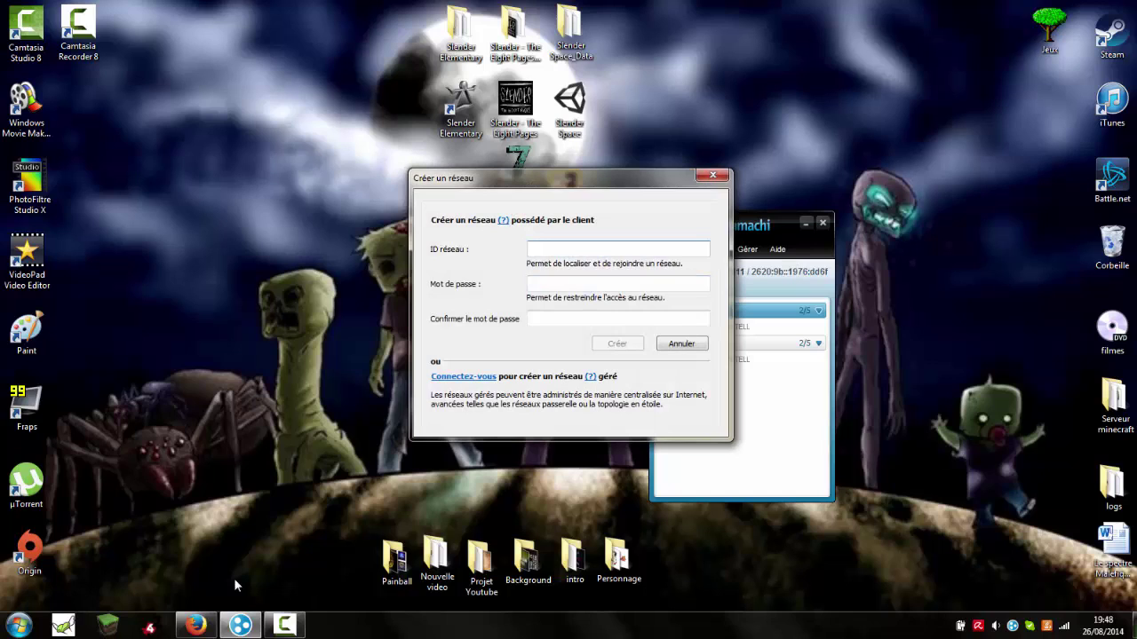
type("Kyris150")
key("Tab")
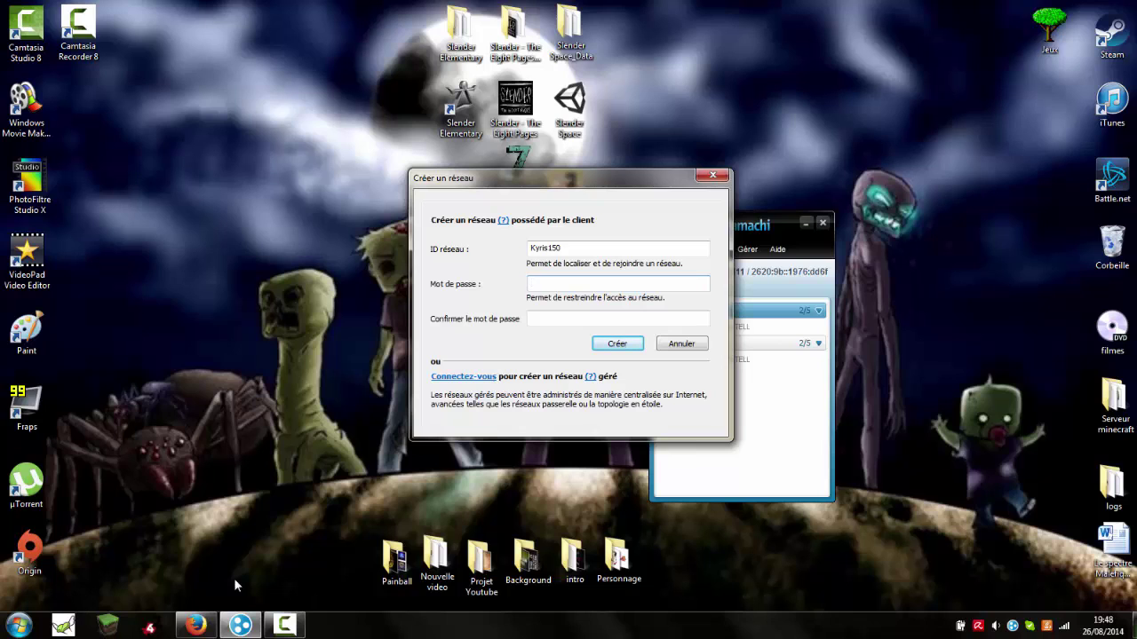
type("•••")
key("Tab")
type("•••")
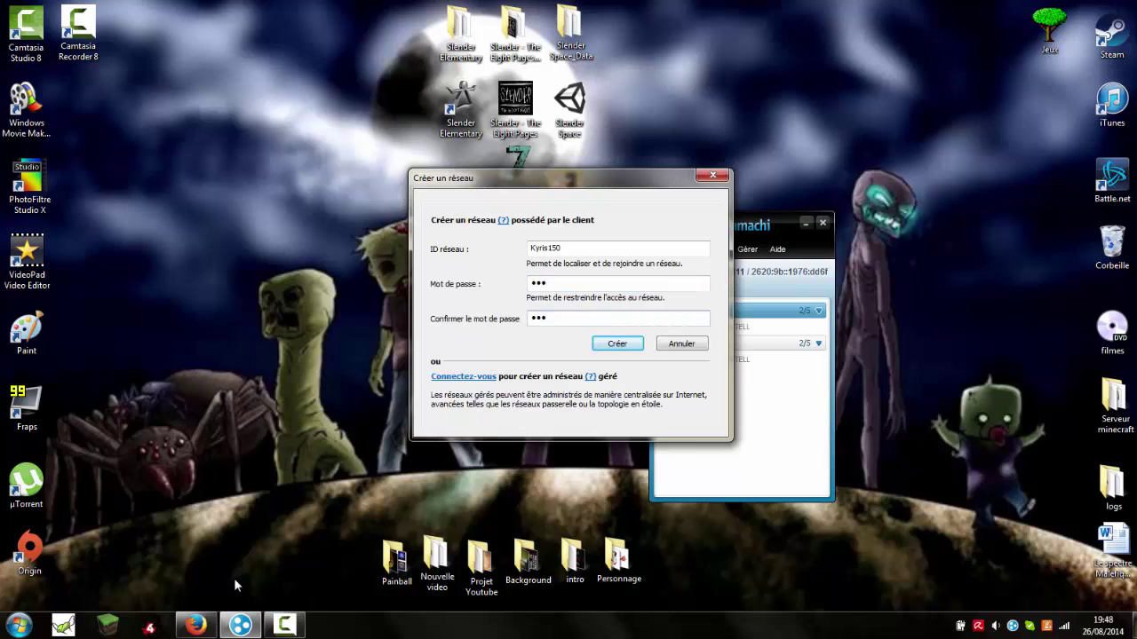
key("Return")
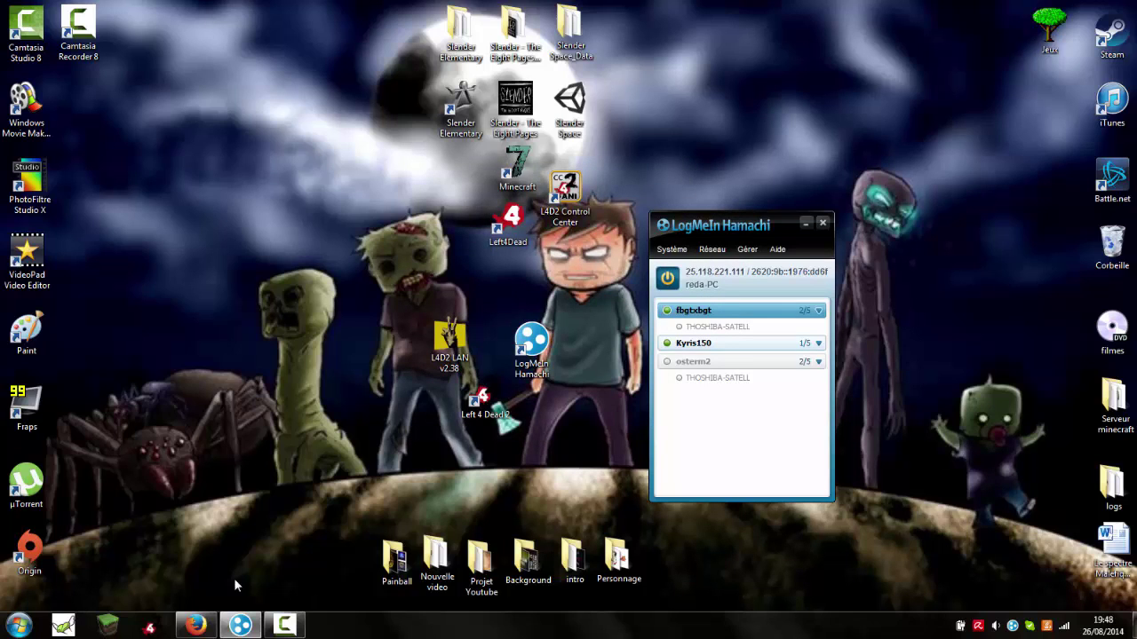
key("alt+r")
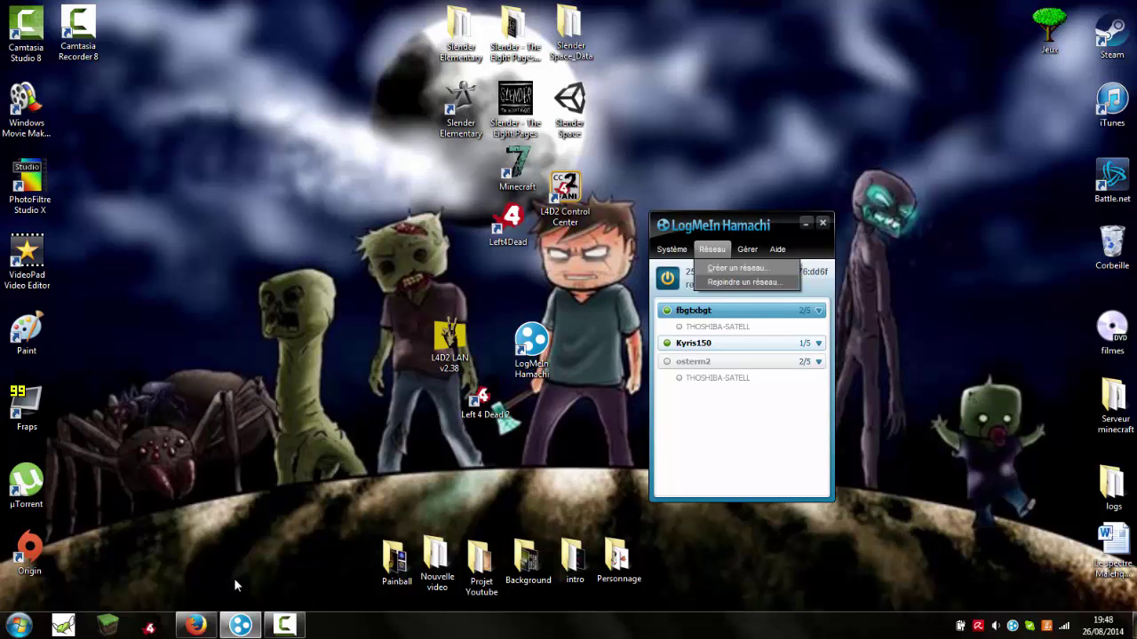
key("Down")
key("Return")
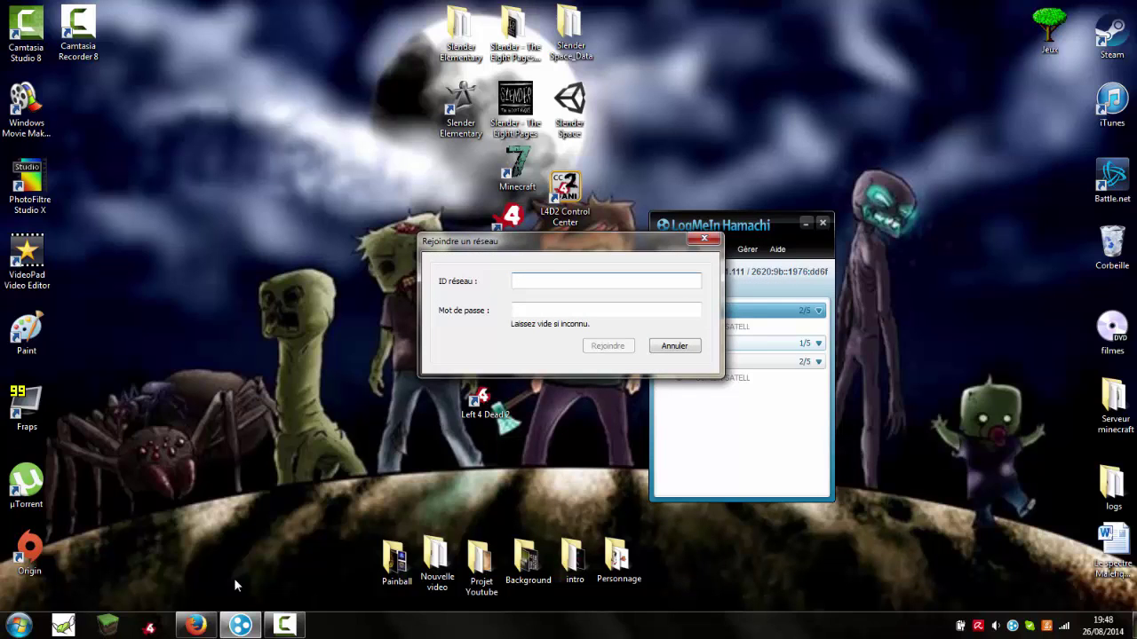
key("Escape")
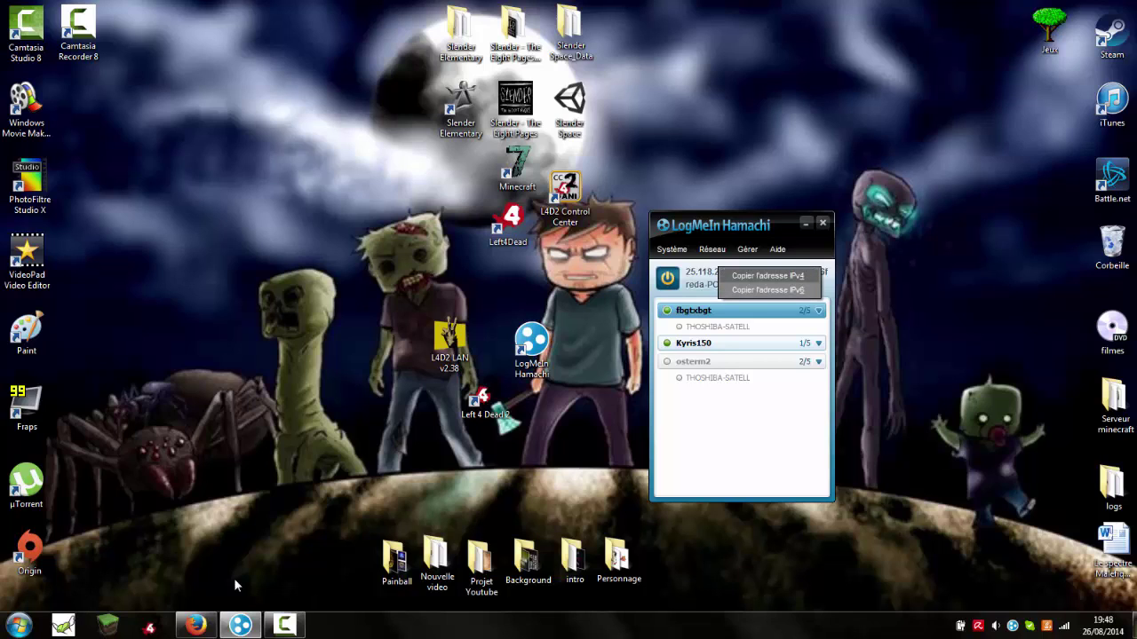
Copy the Hamachi IPv4 address 25.118.221.111
key("Escape")
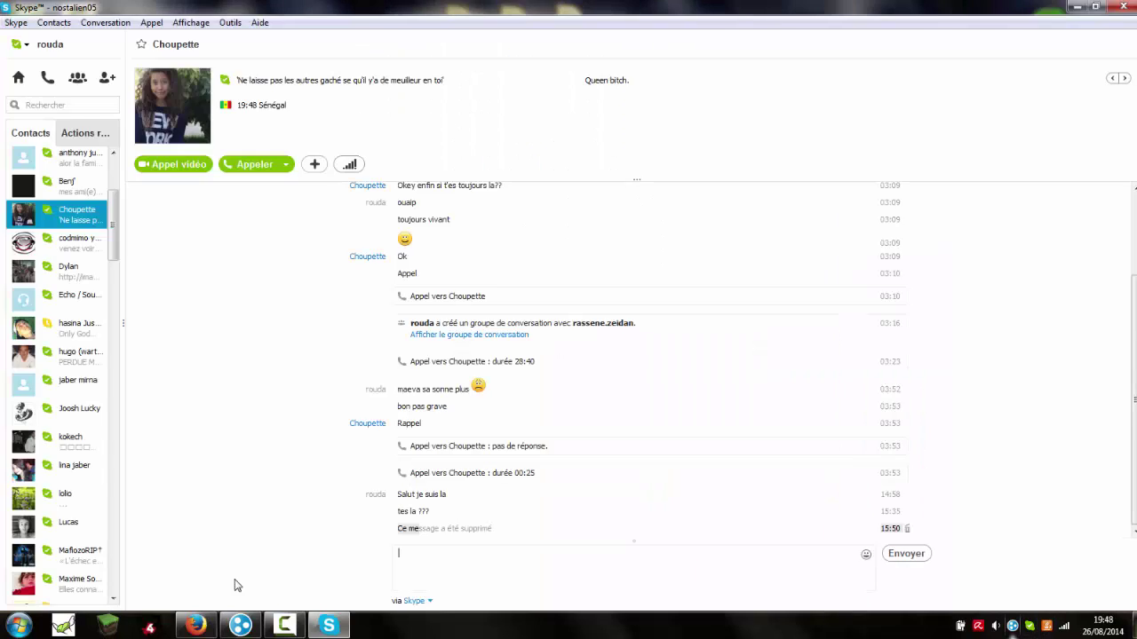
scroll(237, 585, "down", 2)
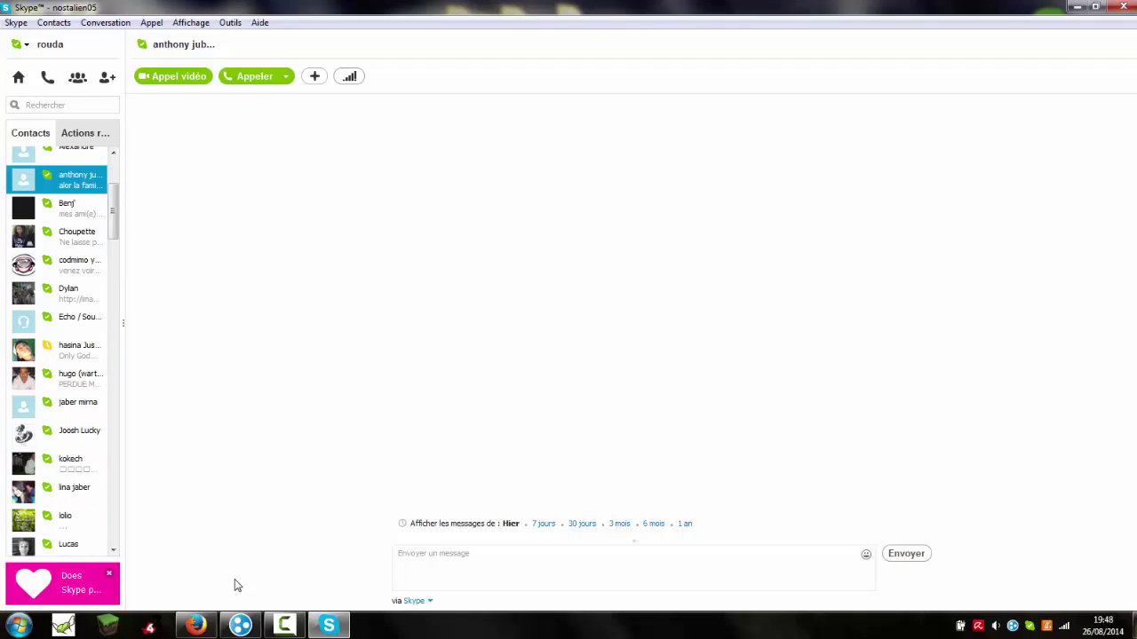
key("ctrl+f")
type("ras")
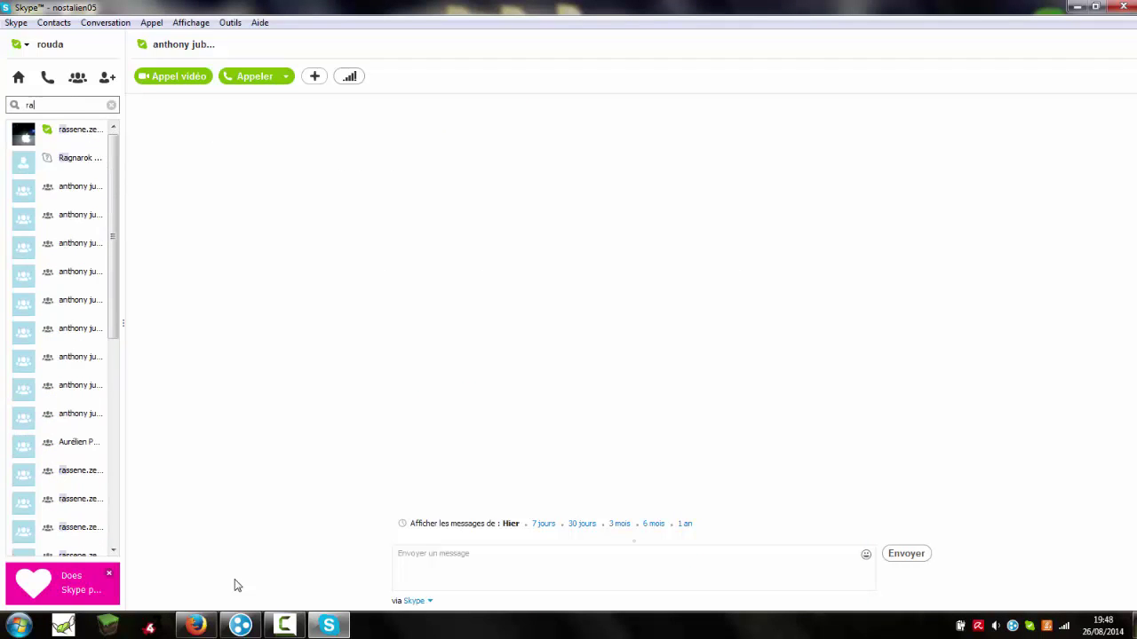
key("Return")
key("Menu")
key("Down")
key("Down")
key("Down")
key("Down")
key("Return")
key("Return")
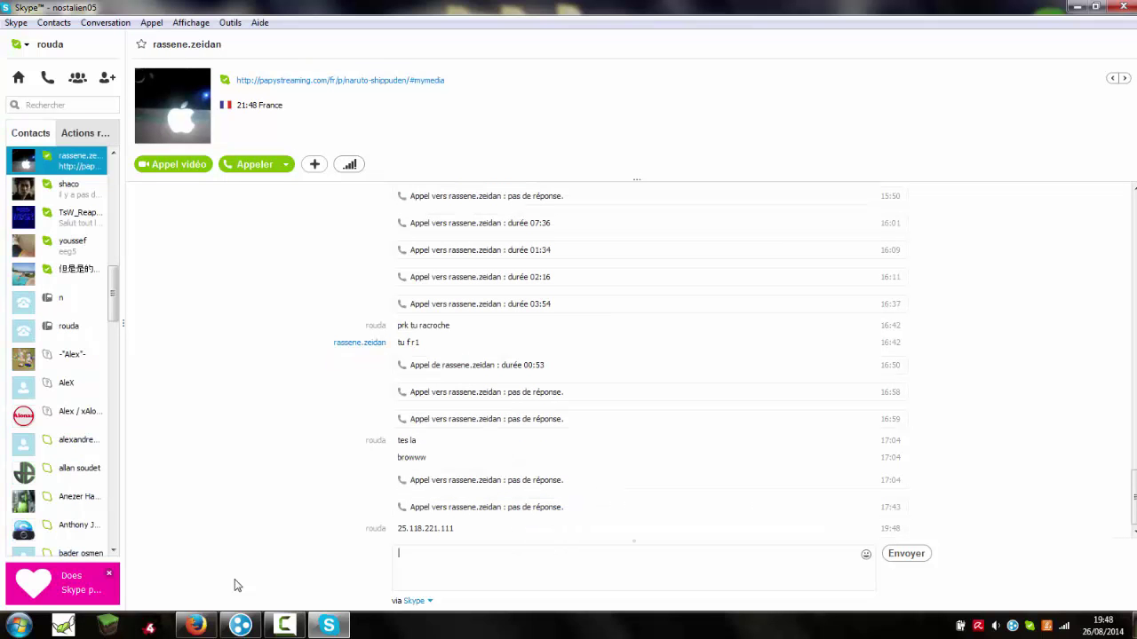
key("super+d")
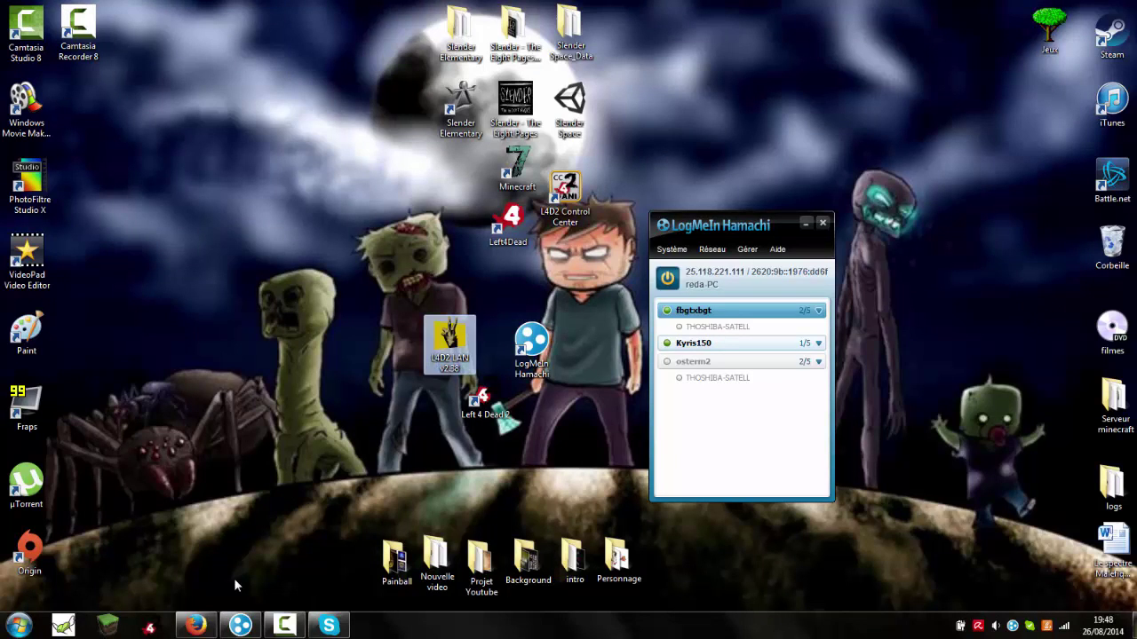
Open the Left 4 Dead 2 file location, drag L4D2 LAN v2.38 into it and launch it
key("Down")
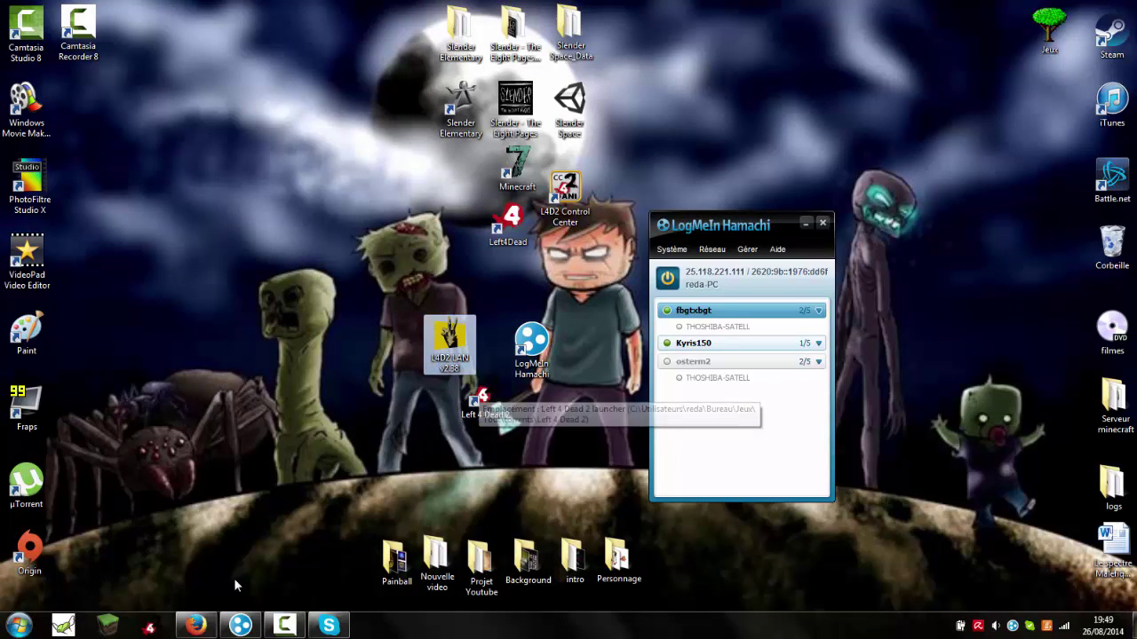
key("Menu")
key("Up")
key("Up")
key("Up")
key("Up")
key("Up")
key("Up")
key("Up")
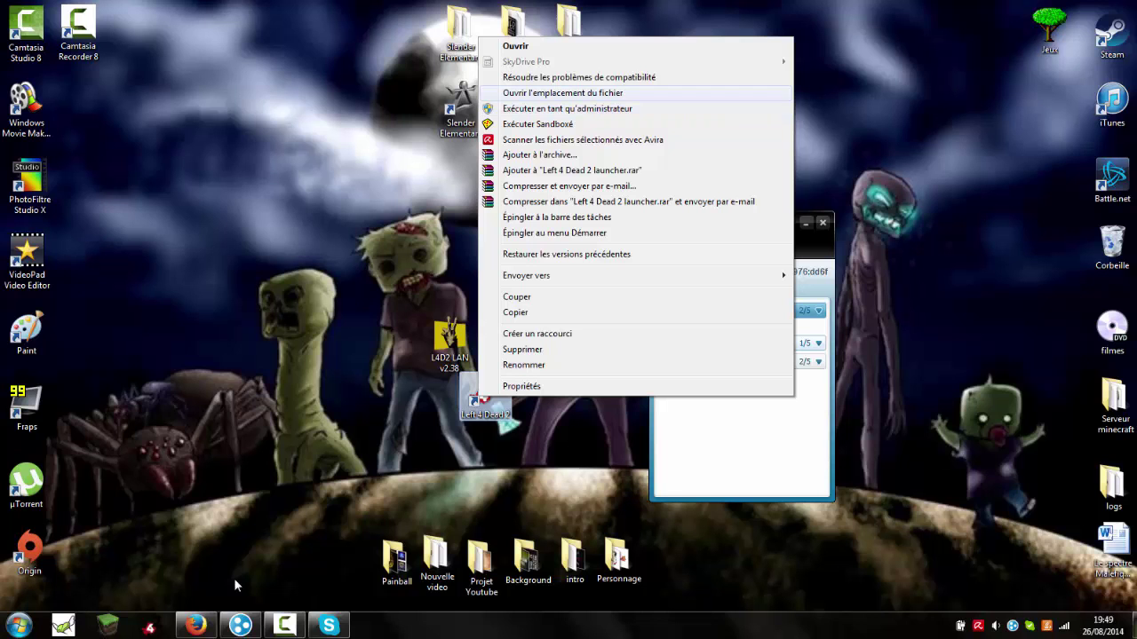
key("Down")
key("Return")
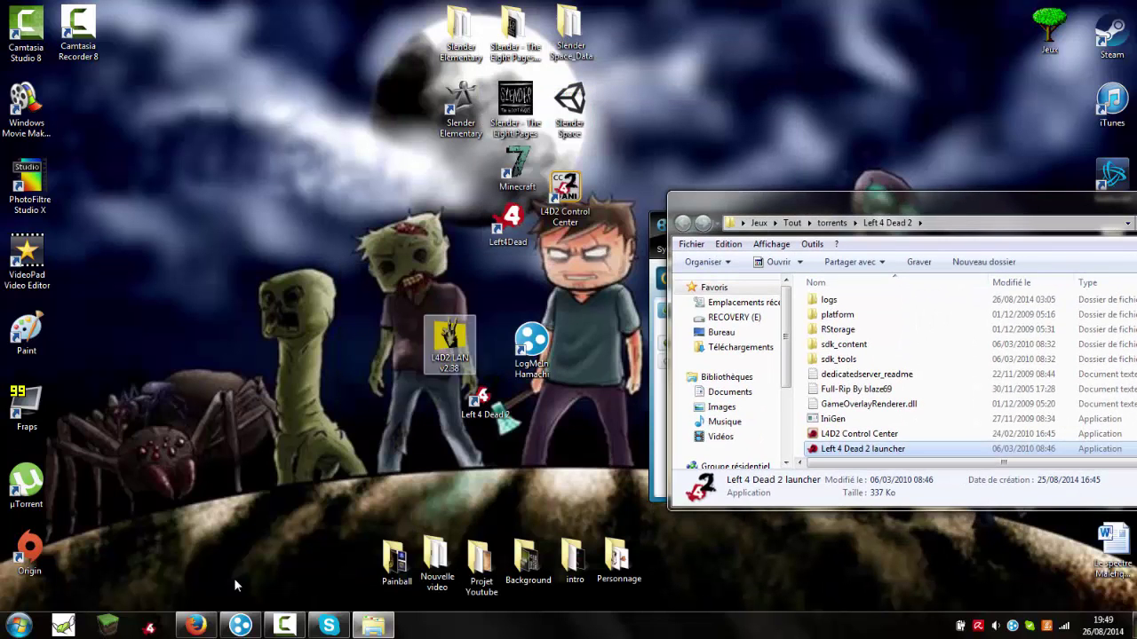
mouse_move(449, 341)
left_mouse_down()
mouse_move(831, 266)
mouse_move(803, 293)
left_mouse_up()
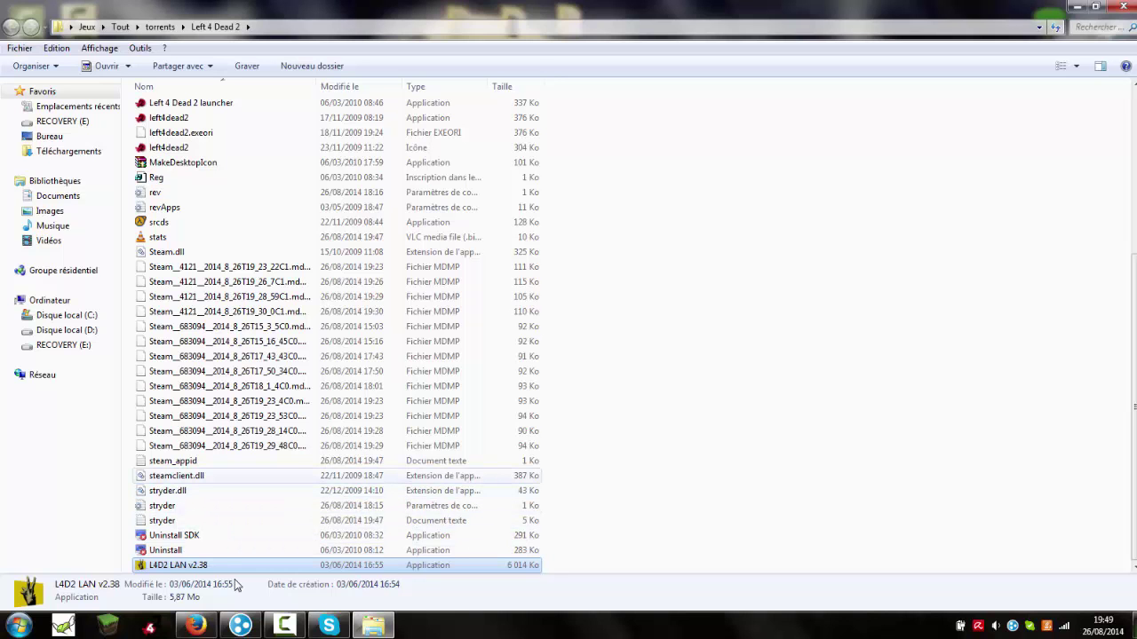
key("Return")
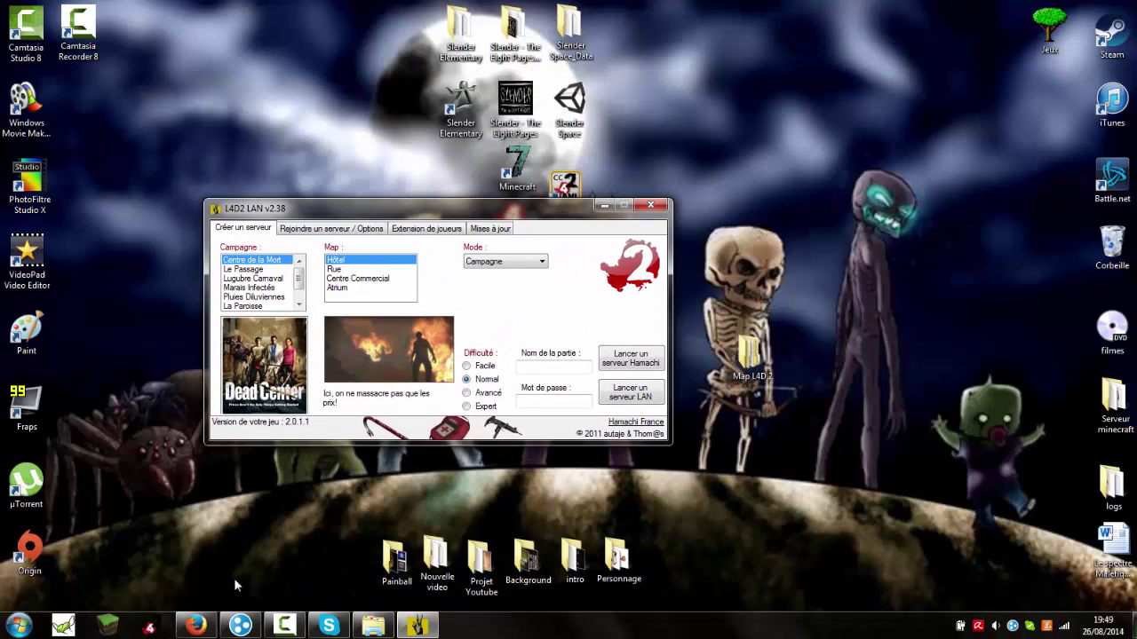
Select the Marais Infectés campaign and the Cabanes map
key("Down")
key("Down")
key("Down")
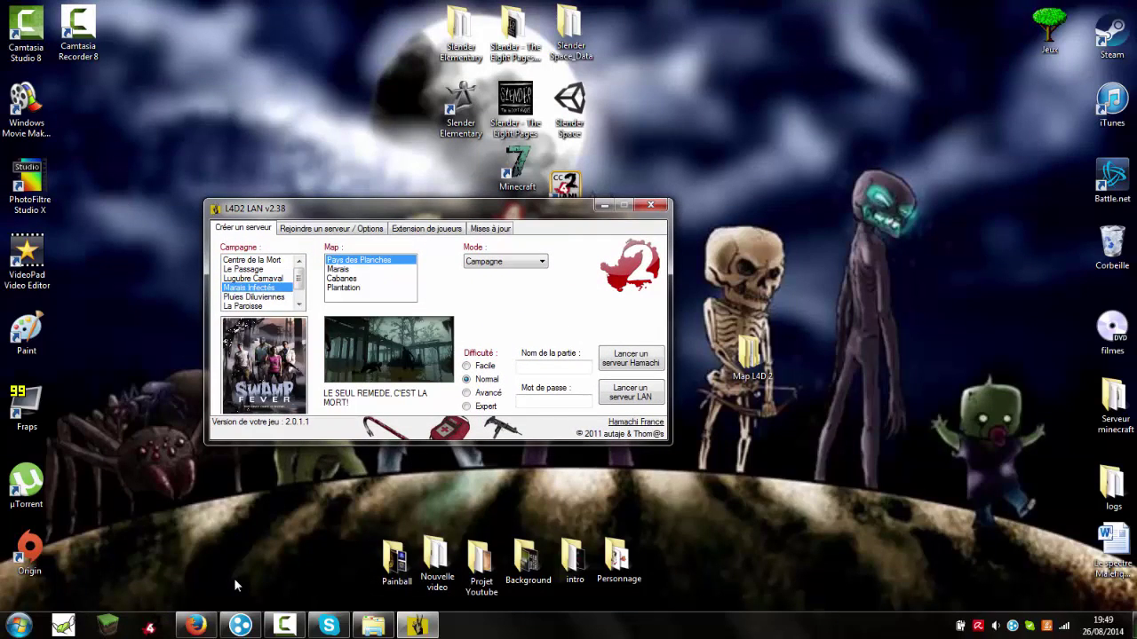
key("Up")
key("Up")
key("Up")
key("Down")
key("Down")
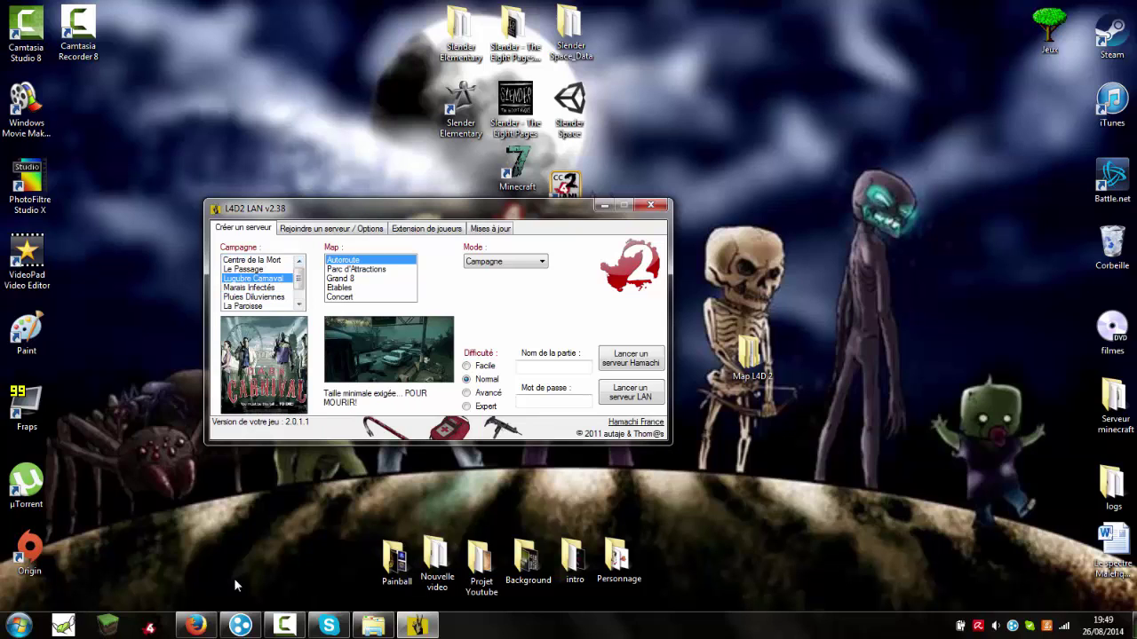
scroll(233, 578, "down", 1)
key("Down")
key("Down")
key("Down")
key("Down")
key("Down")
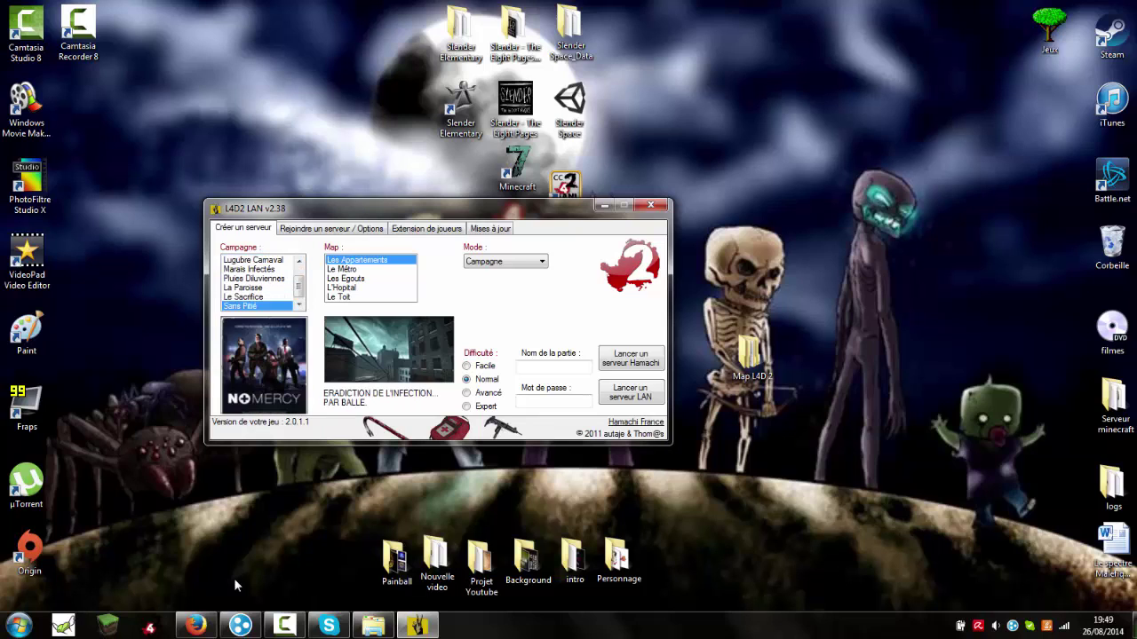
key("Up")
key("Up")
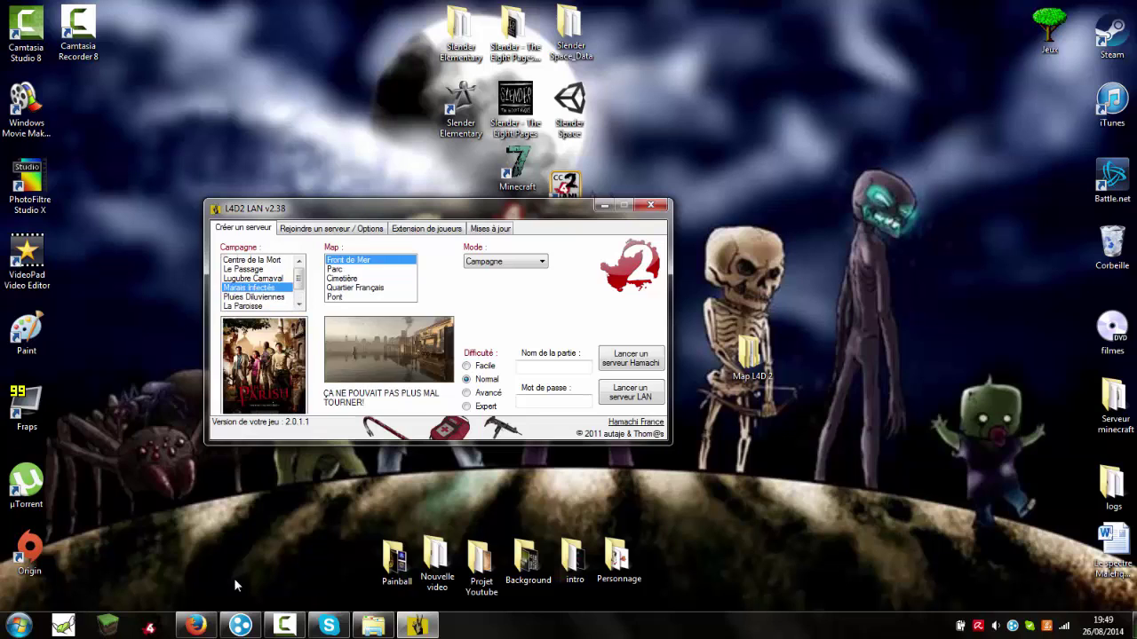
key("Down")
key("Down")
Keep the game mode set to Campagne
key("Tab")
key("alt+Down")
key("Down")
key("Down")
key("Down")
key("Down")
key("Down")
key("Down")
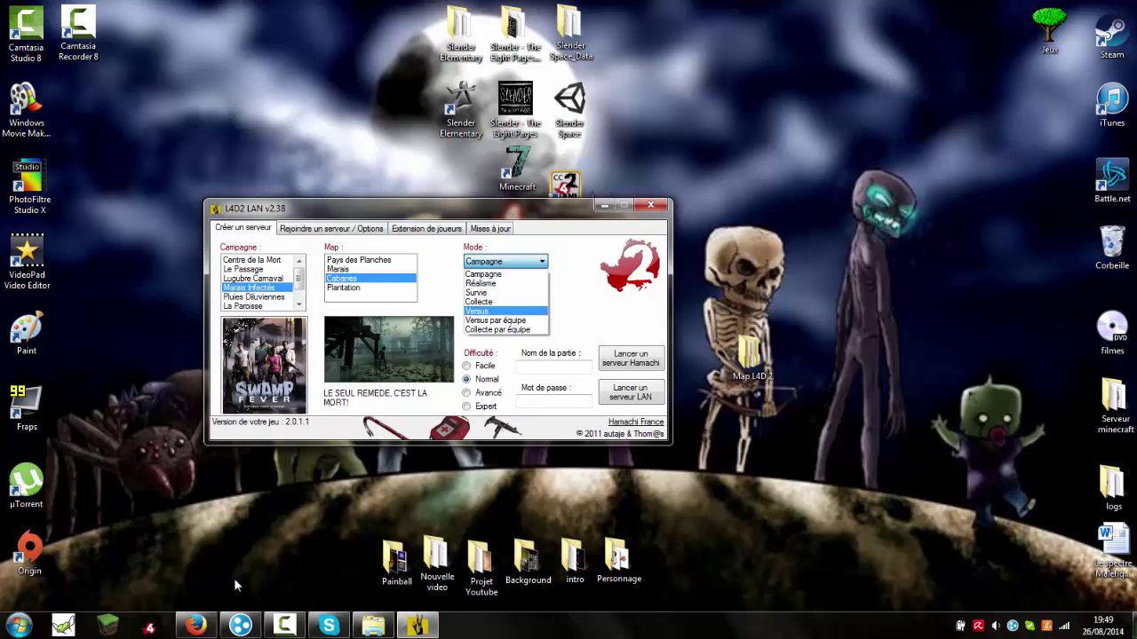
key("Up")
key("Up")
key("Up")
key("Up")
key("Up")
key("Down")
key("Down")
key("Down")
key("Down")
key("Down")
key("Up")
key("Up")
key("Up")
key("Up")
key("Up")
key("Up")
key("Down")
key("Down")
key("Down")
key("Down")
key("Down")
key("Down")
key("Up")
key("Up")
key("Down")
key("Down")
key("Up")
key("Up")
key("Up")
key("Up")
key("Up")
key("Up")
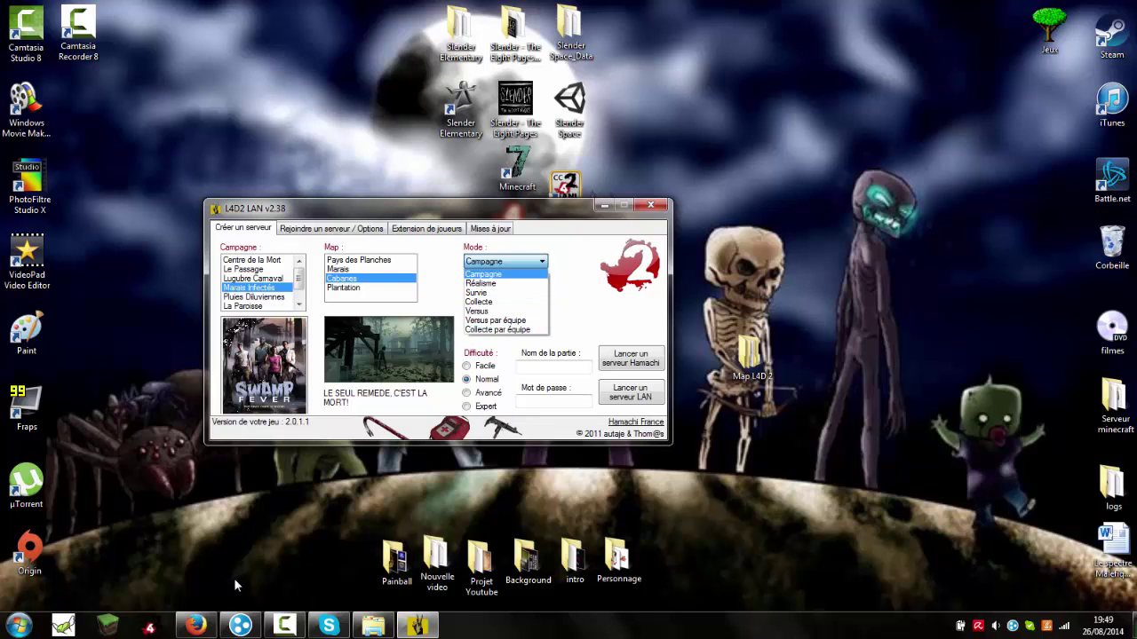
key("Return")
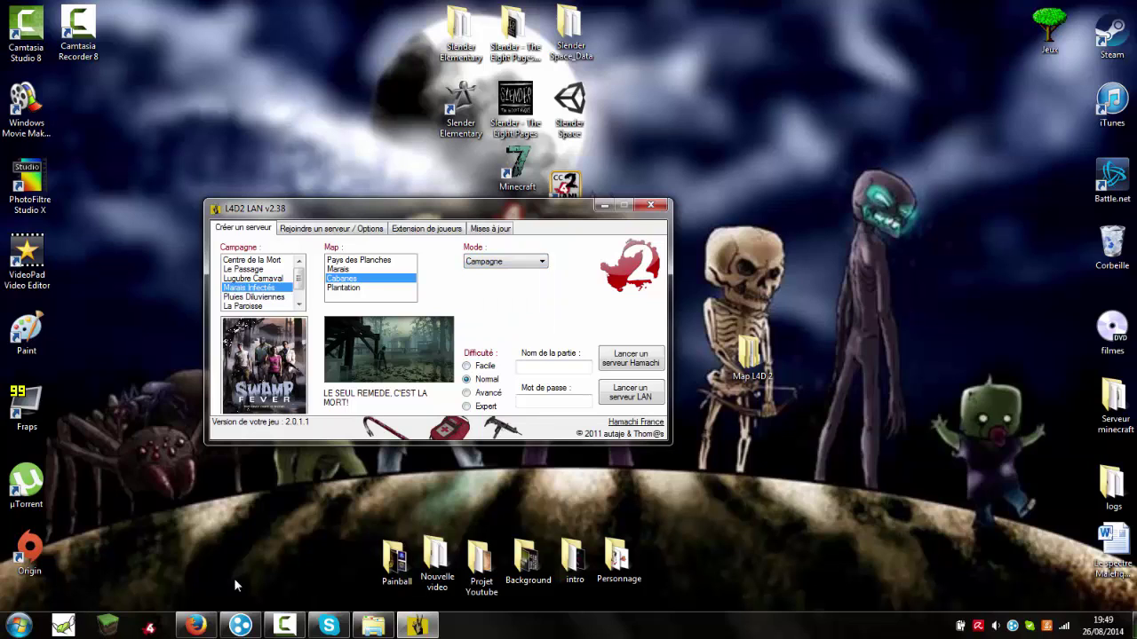
key("Tab")
Enter Zombieland as the game name, replacing a mistyped name
type("Zombieland")
key("Tab")
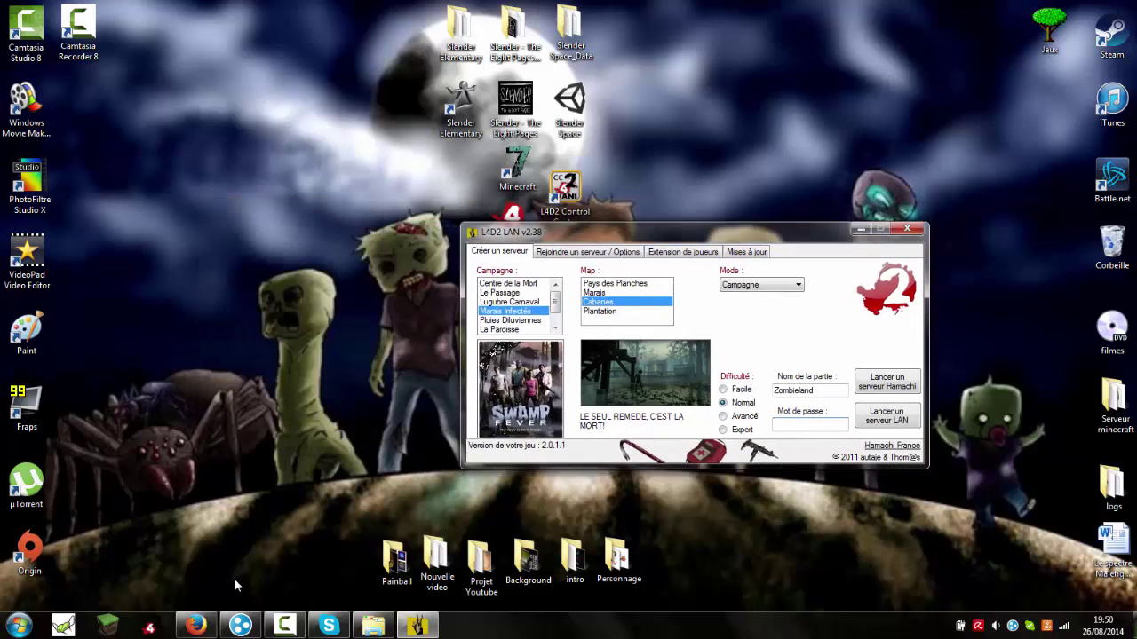
key("ctrl+Tab")
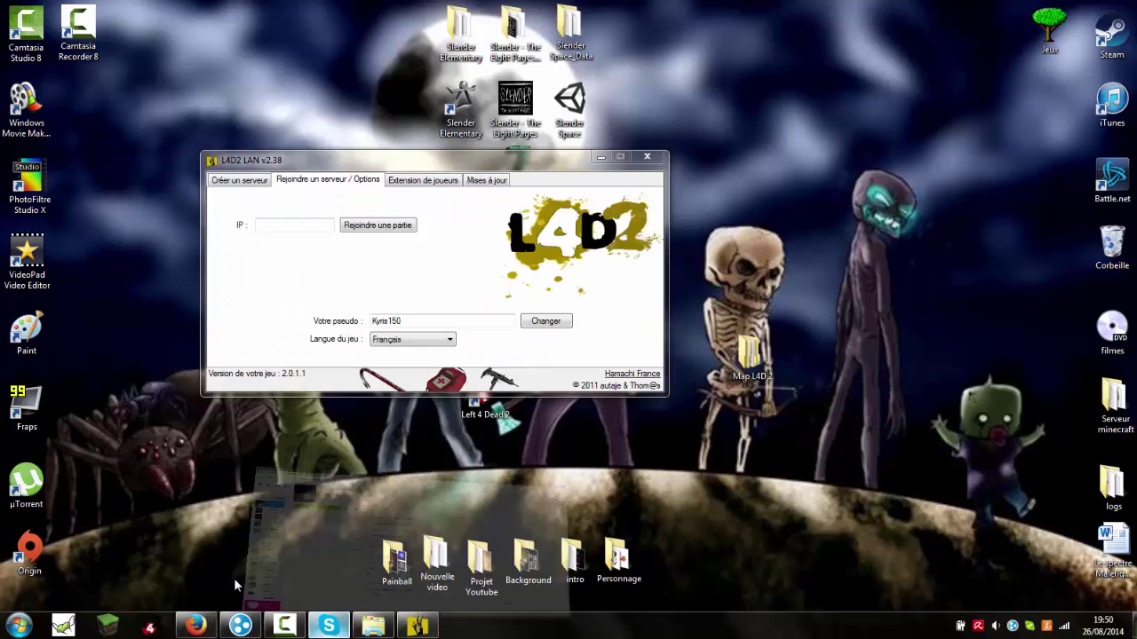
Paste 25.118.221.111 into the join-server IP field and close the launcher
key("alt+Tab")
key("alt+Tab")
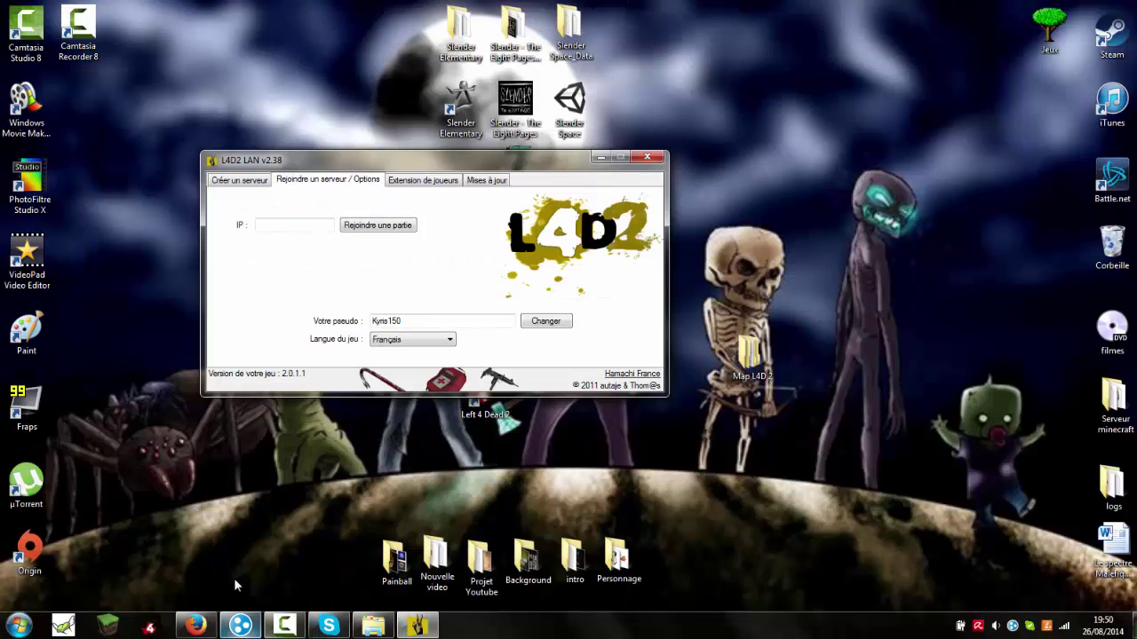
key("alt+Tab")
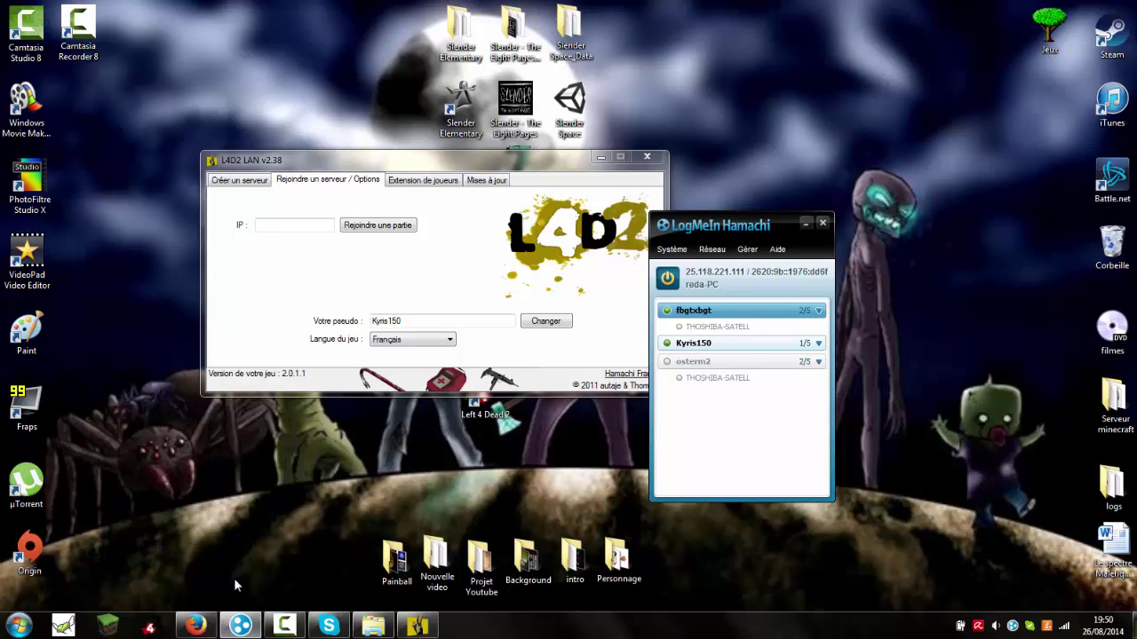
key("alt+Tab")
key("Menu")
key("Down")
key("Return")
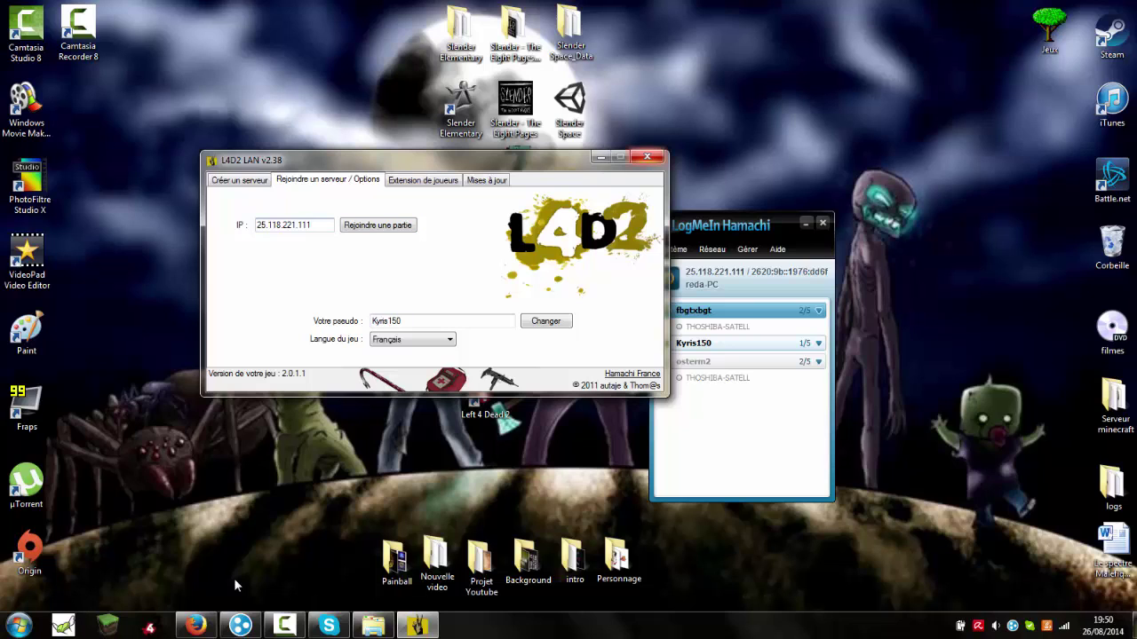
key("alt+F4")
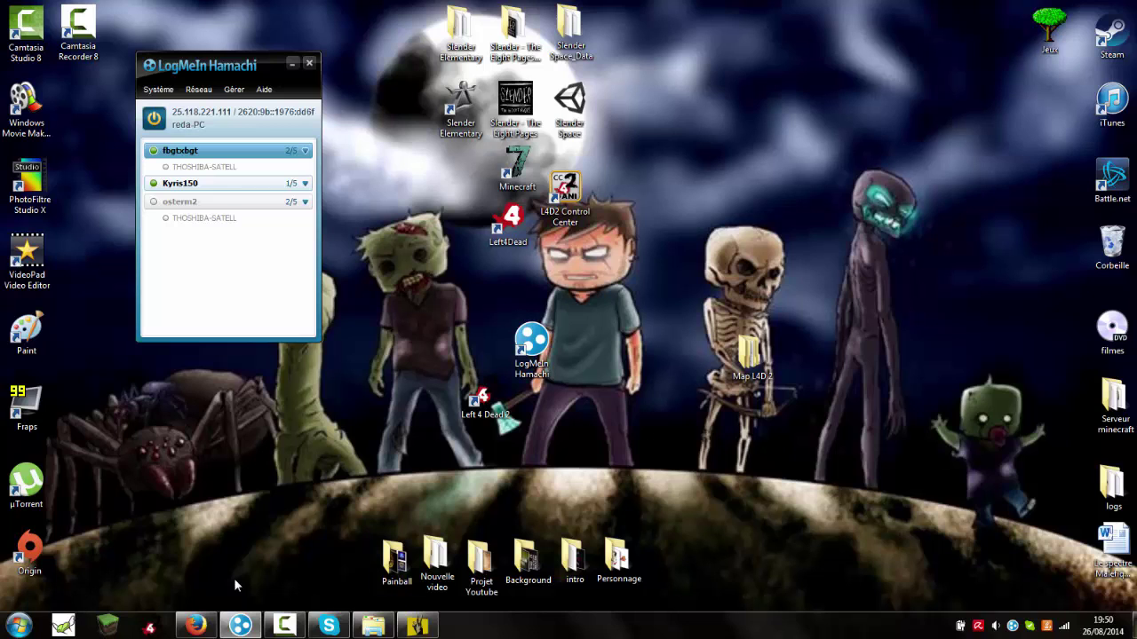
mouse_move(714, 4)
left_mouse_down()
mouse_move(885, 278)
mouse_move(1079, 325)
mouse_move(1006, 309)
mouse_move(934, 323)
left_mouse_up()
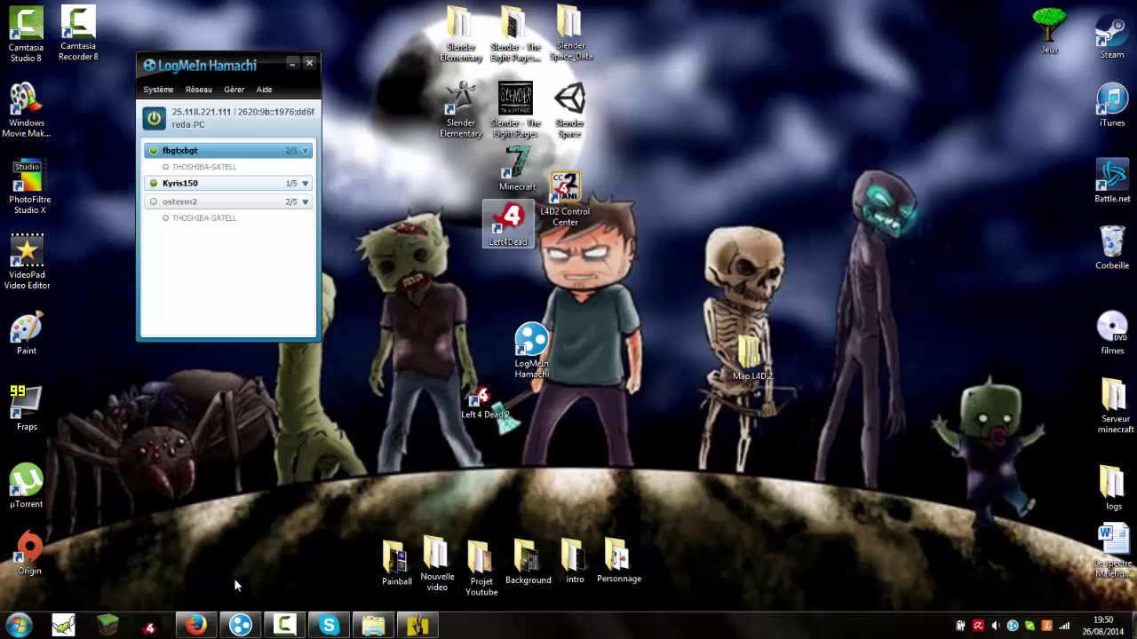
mouse_move(428, 309)
left_mouse_down()
mouse_move(469, 427)
mouse_move(469, 469)
mouse_move(391, 454)
left_mouse_up()
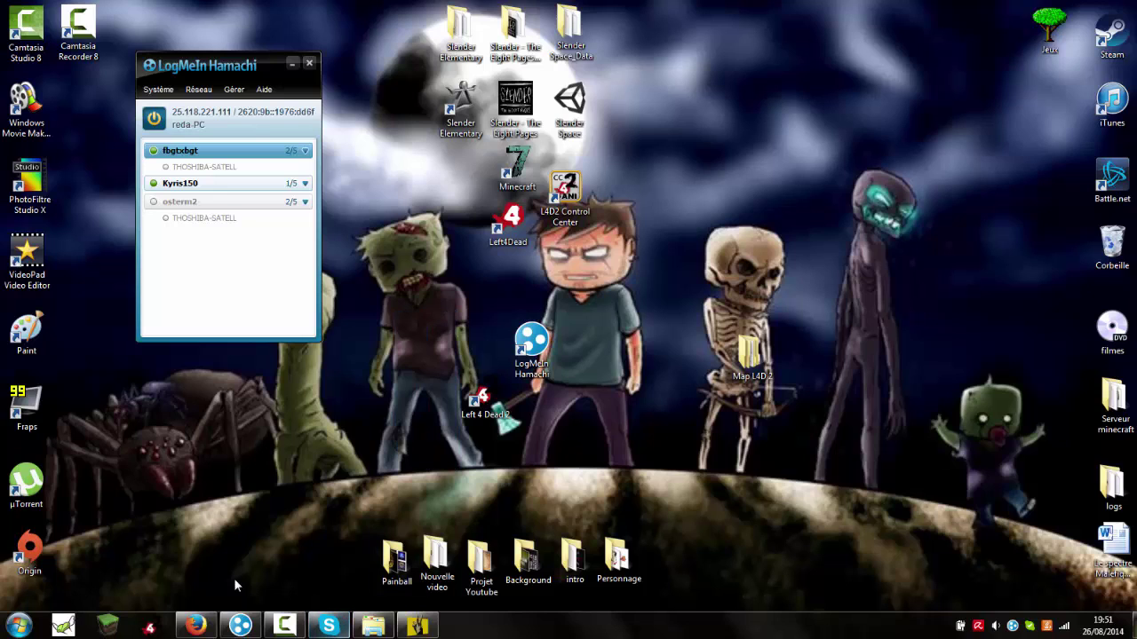